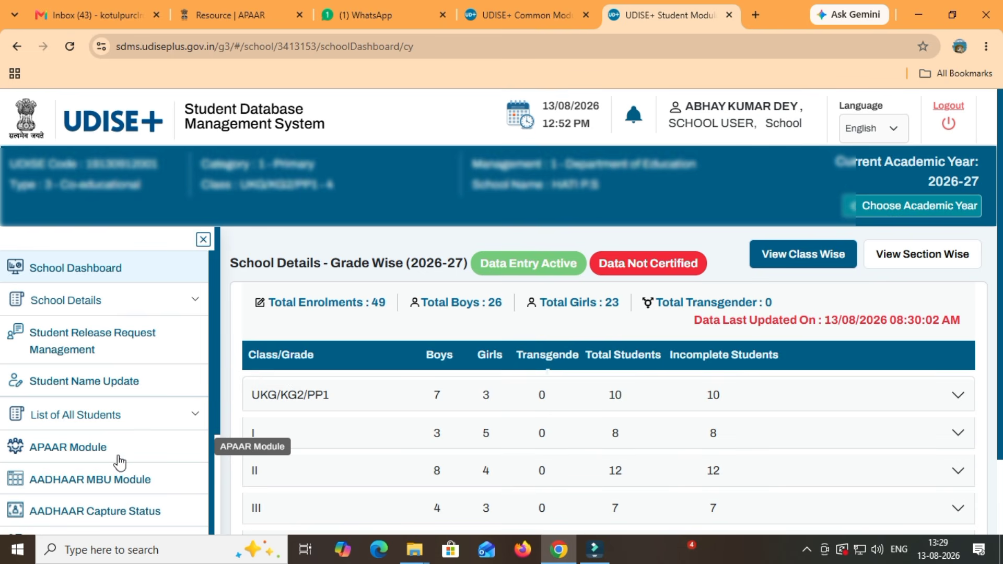
Open the APAAR Module and view its APAAR ID generation instructions.
{"action": "left_click", "coordinate": [82, 454]}
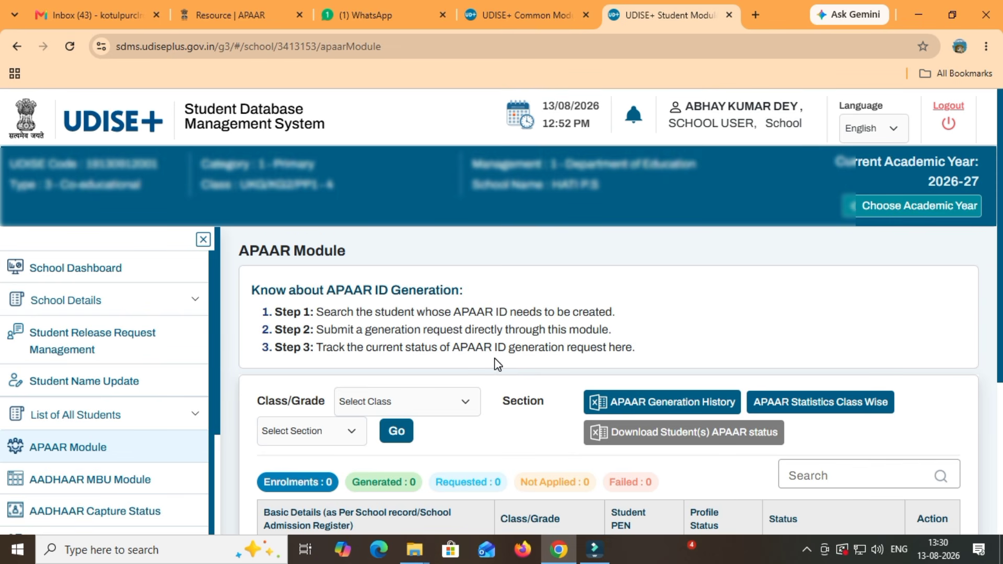
{"action": "scroll", "coordinate": [496, 360], "scroll_direction": "down", "scroll_amount": 1}
{"action": "scroll", "coordinate": [496, 360], "scroll_direction": "up", "scroll_amount": 1}
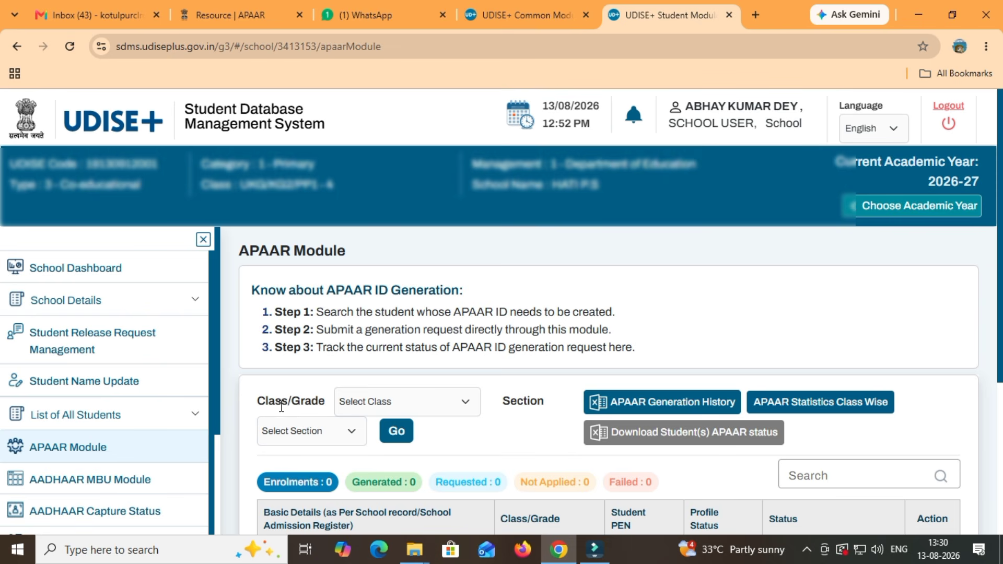
Load the APAAR student list for class IV, section A.
{"action": "left_click", "coordinate": [412, 400]}
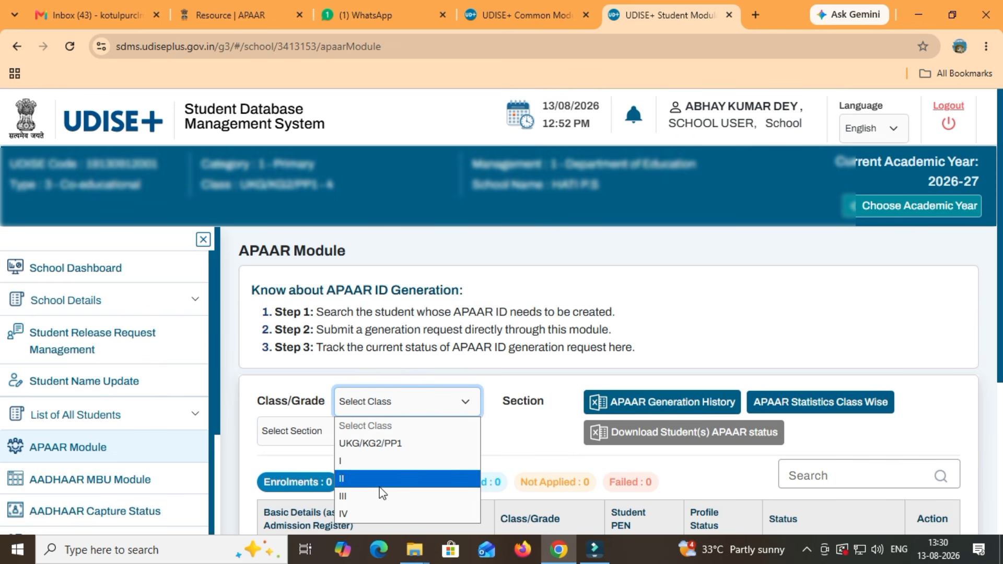
{"action": "left_click", "coordinate": [367, 513]}
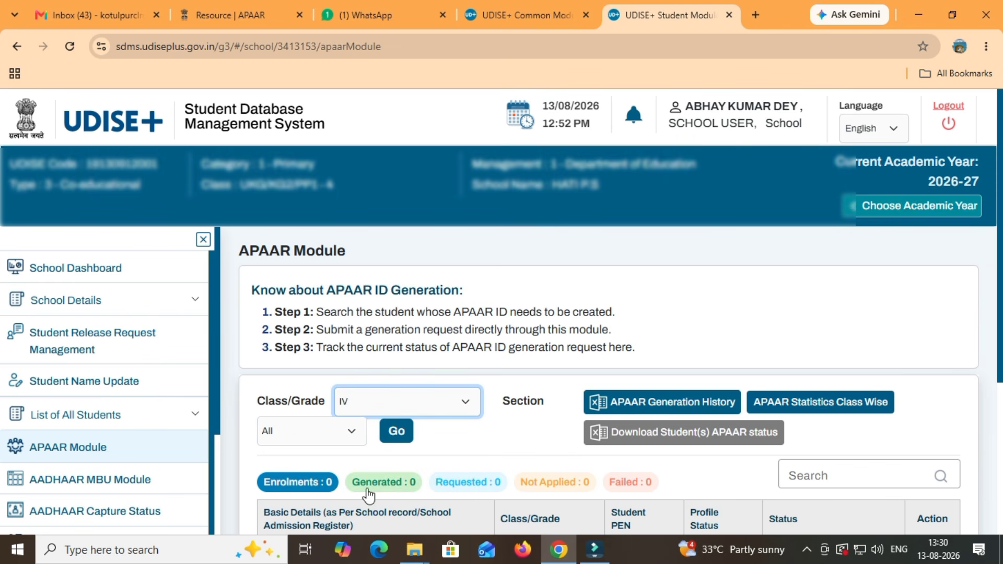
{"action": "left_click", "coordinate": [349, 433]}
{"action": "left_click", "coordinate": [296, 490]}
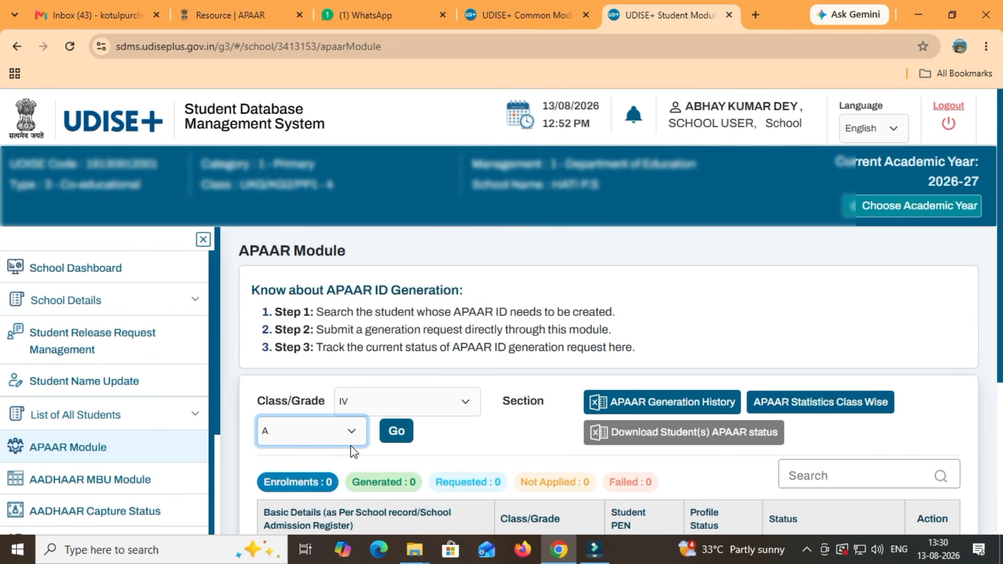
{"action": "scroll", "coordinate": [350, 447], "scroll_direction": "down", "scroll_amount": 1}
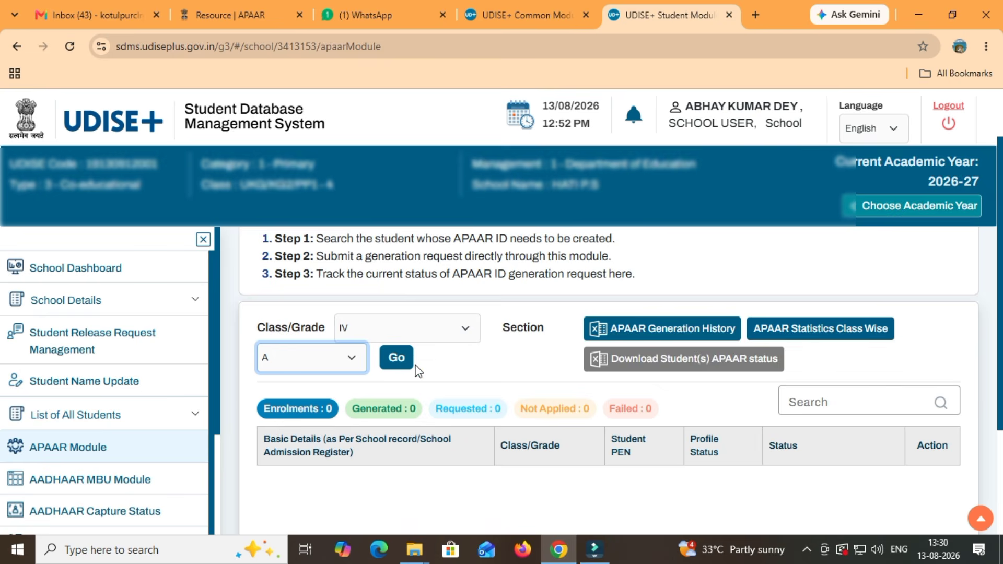
{"action": "left_click", "coordinate": [397, 359]}
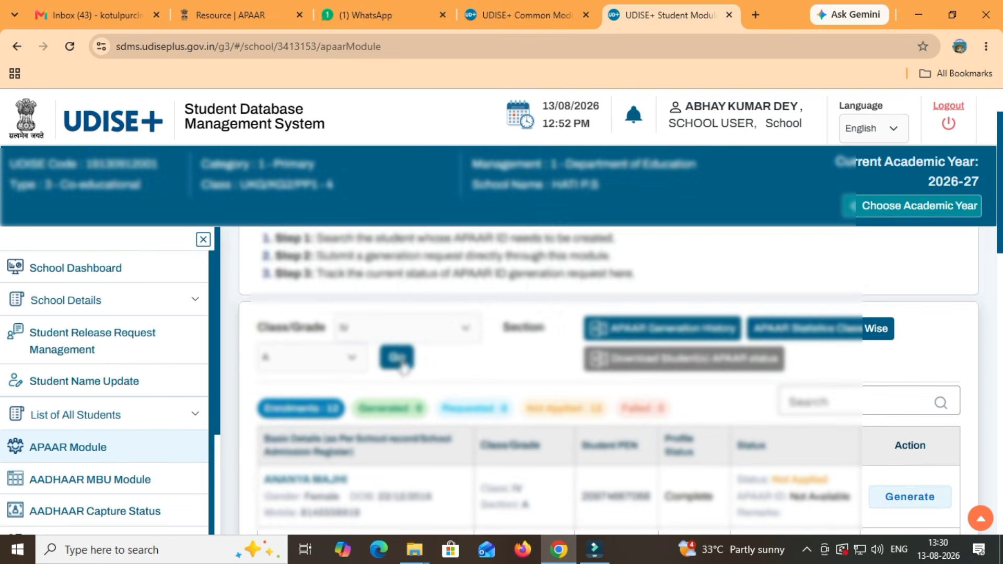
Look through the class IV student list and open the Generate APAAR ID form for the fourth student.
{"action": "scroll", "coordinate": [477, 387], "scroll_direction": "down", "scroll_amount": 1}
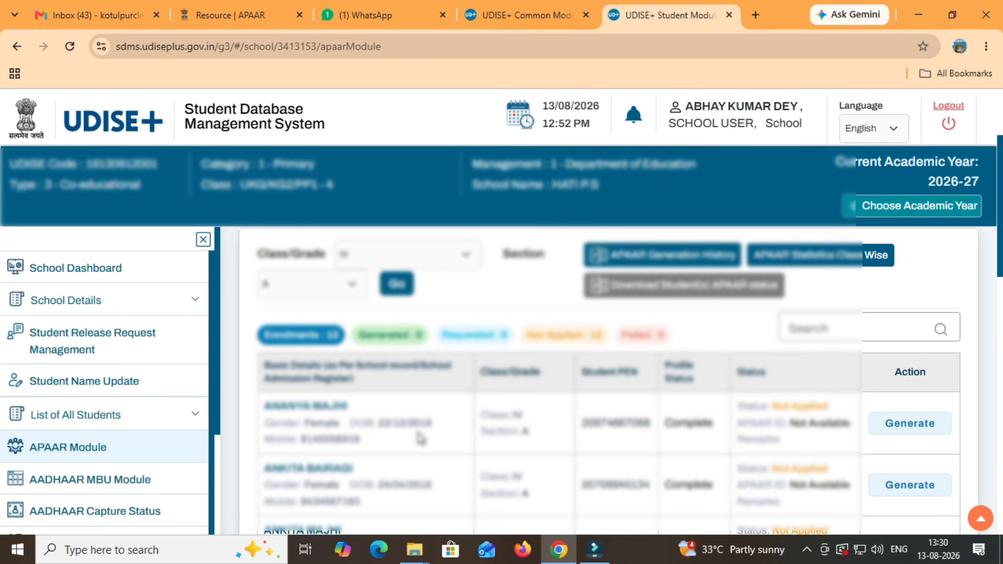
{"action": "scroll", "coordinate": [421, 438], "scroll_direction": "down", "scroll_amount": 1}
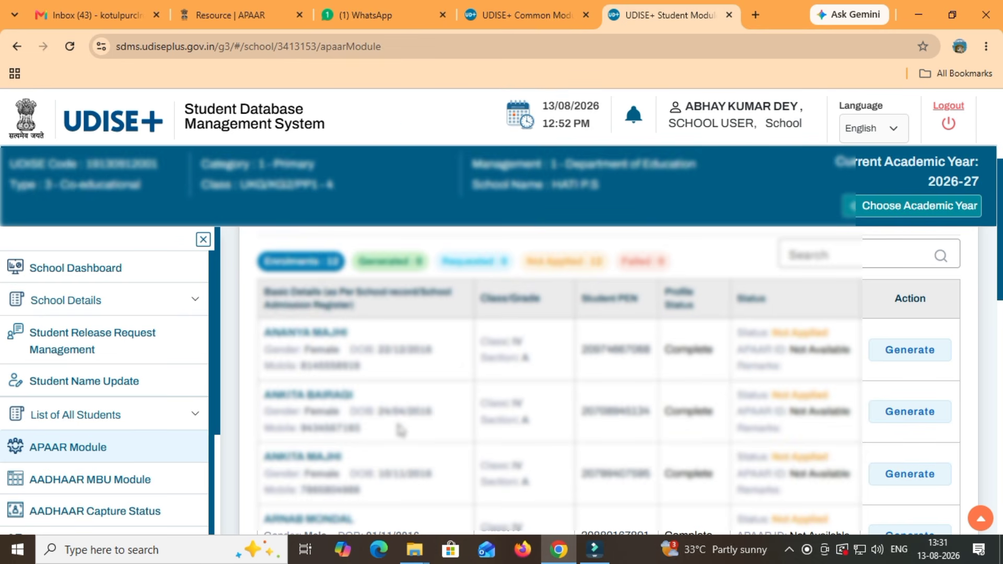
{"action": "scroll", "coordinate": [400, 430], "scroll_direction": "down", "scroll_amount": 2}
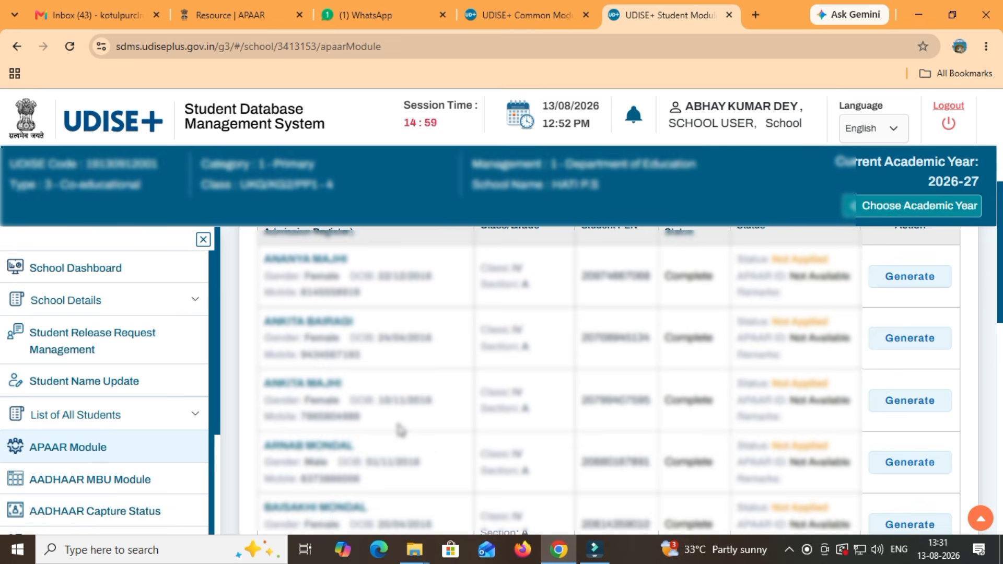
{"action": "scroll", "coordinate": [400, 430], "scroll_direction": "down", "scroll_amount": 2}
{"action": "scroll", "coordinate": [400, 430], "scroll_direction": "down", "scroll_amount": 4}
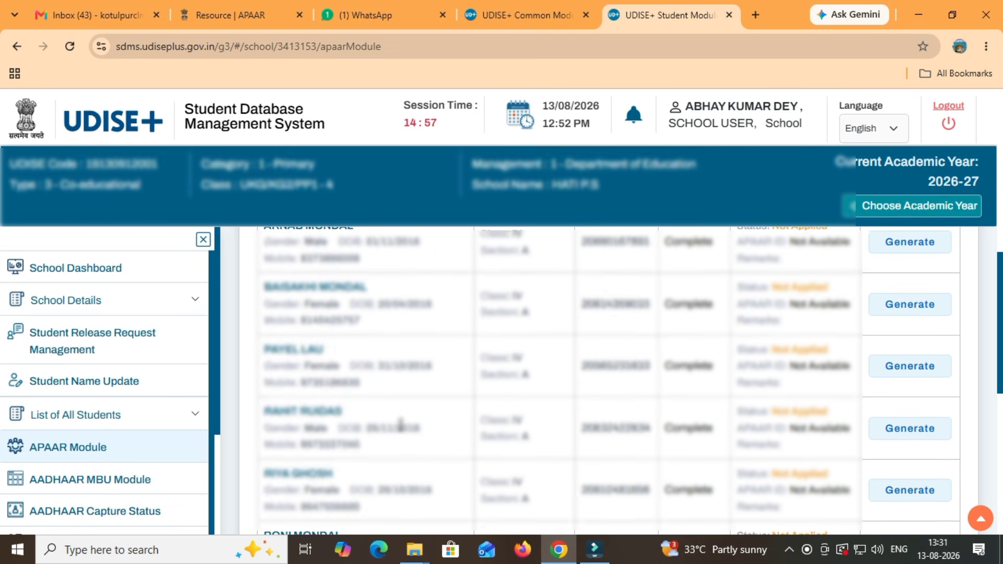
{"action": "scroll", "coordinate": [400, 424], "scroll_direction": "down", "scroll_amount": 5}
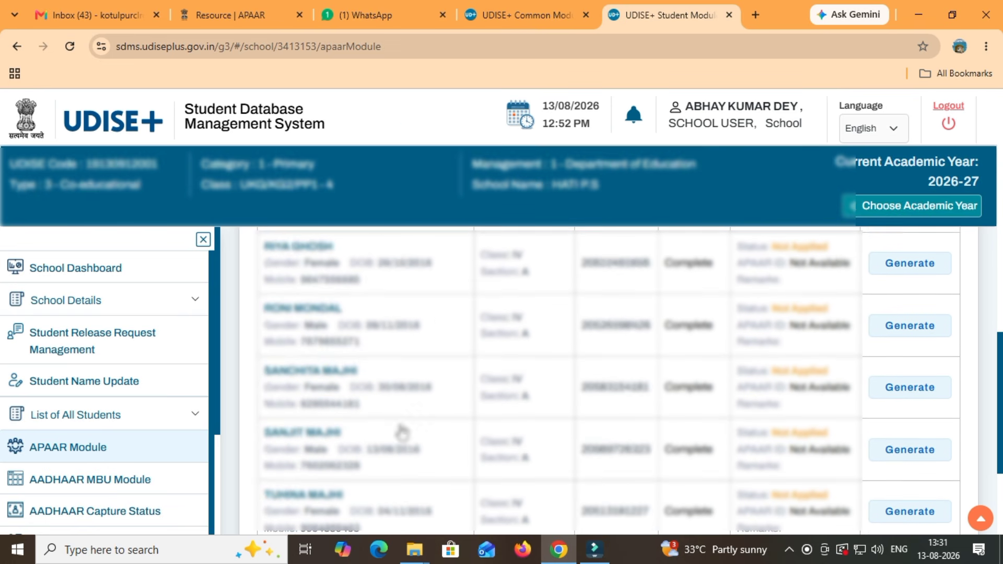
{"action": "scroll", "coordinate": [401, 432], "scroll_direction": "up", "scroll_amount": 10}
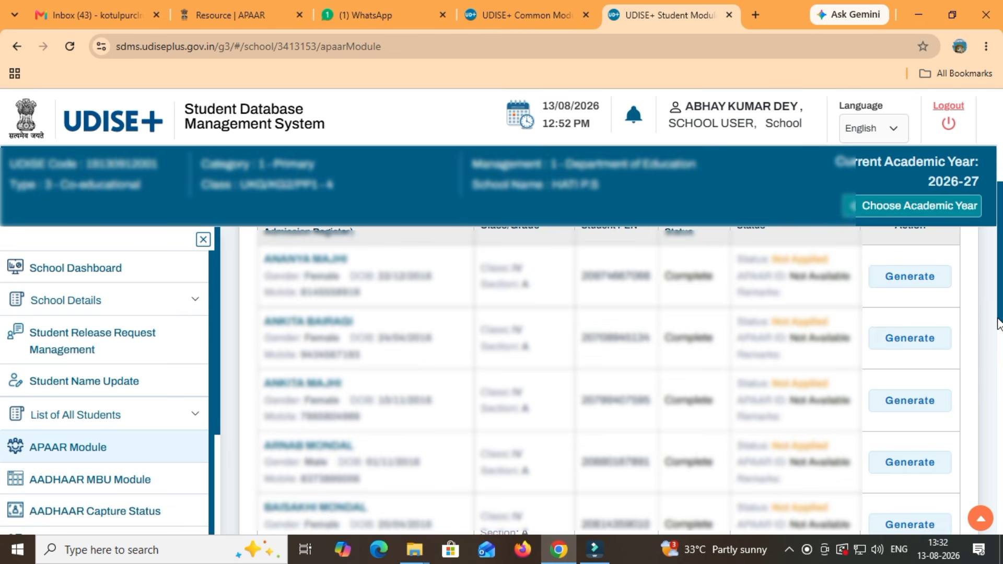
{"action": "left_click", "coordinate": [918, 471]}
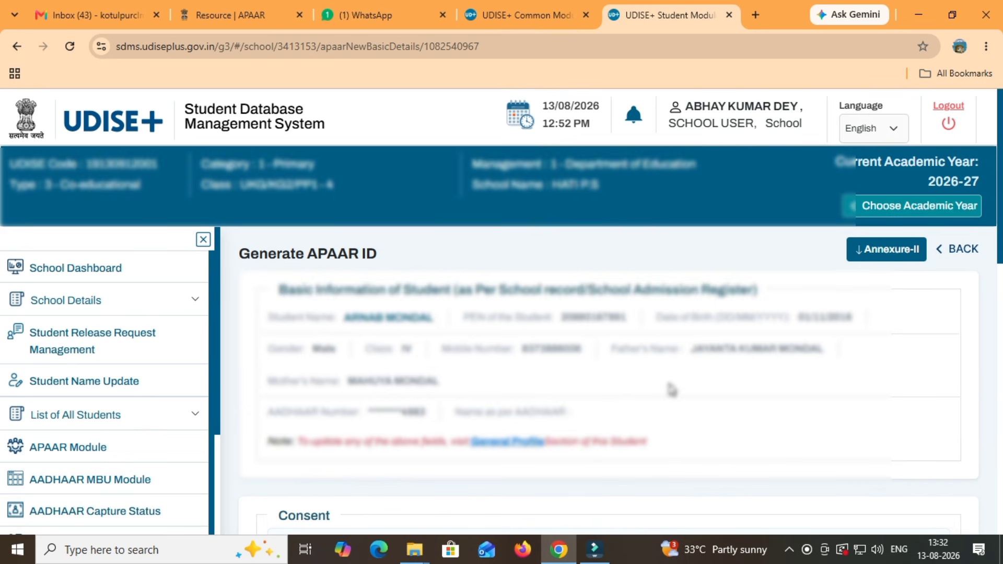
Review the student's basic information and the parent or guardian consent section of the APAAR ID form.
{"action": "scroll", "coordinate": [671, 389], "scroll_direction": "down", "scroll_amount": 2}
{"action": "scroll", "coordinate": [671, 389], "scroll_direction": "up", "scroll_amount": 2}
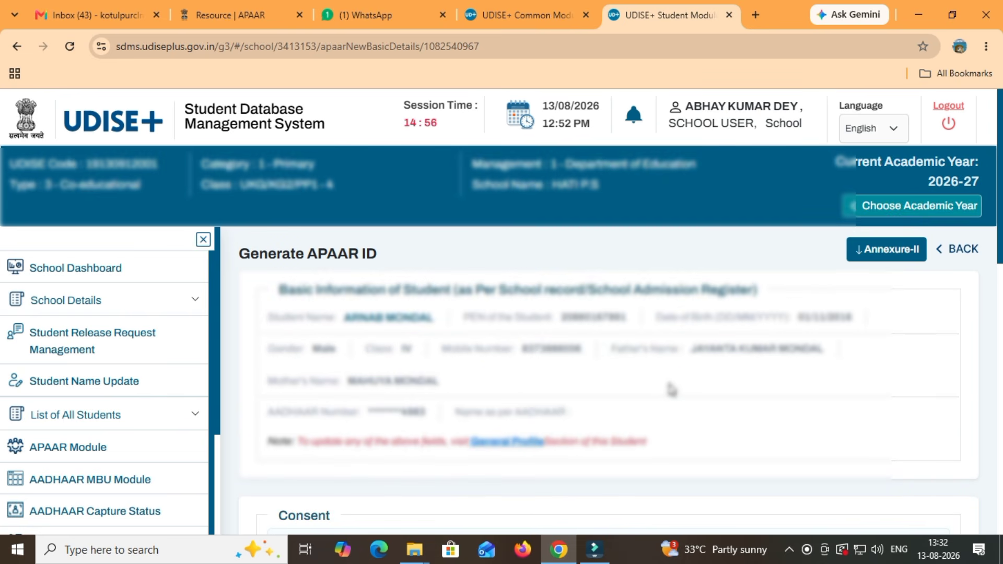
{"action": "scroll", "coordinate": [671, 389], "scroll_direction": "down", "scroll_amount": 5}
{"action": "scroll", "coordinate": [671, 389], "scroll_direction": "up", "scroll_amount": 5}
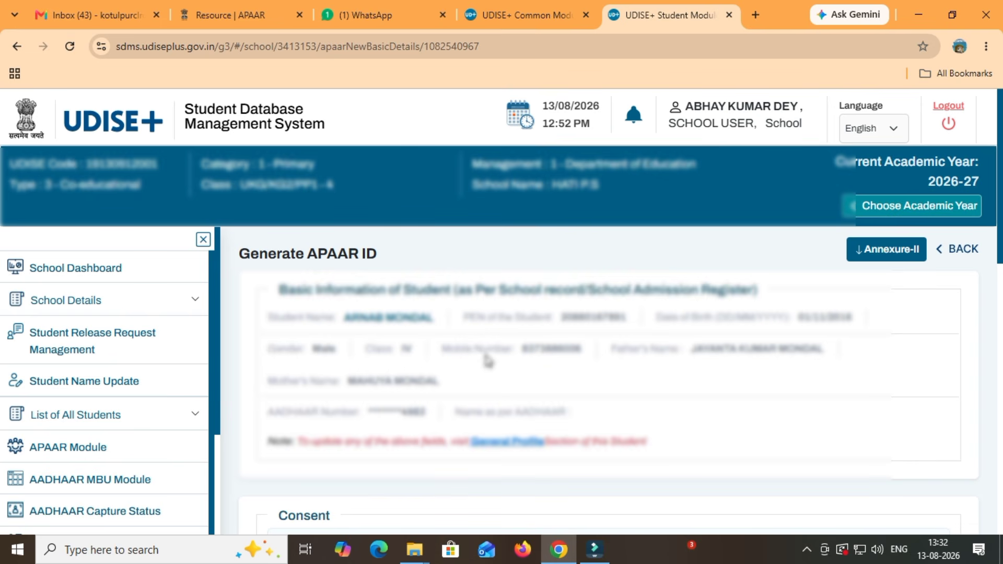
{"action": "scroll", "coordinate": [488, 360], "scroll_direction": "down", "scroll_amount": 5}
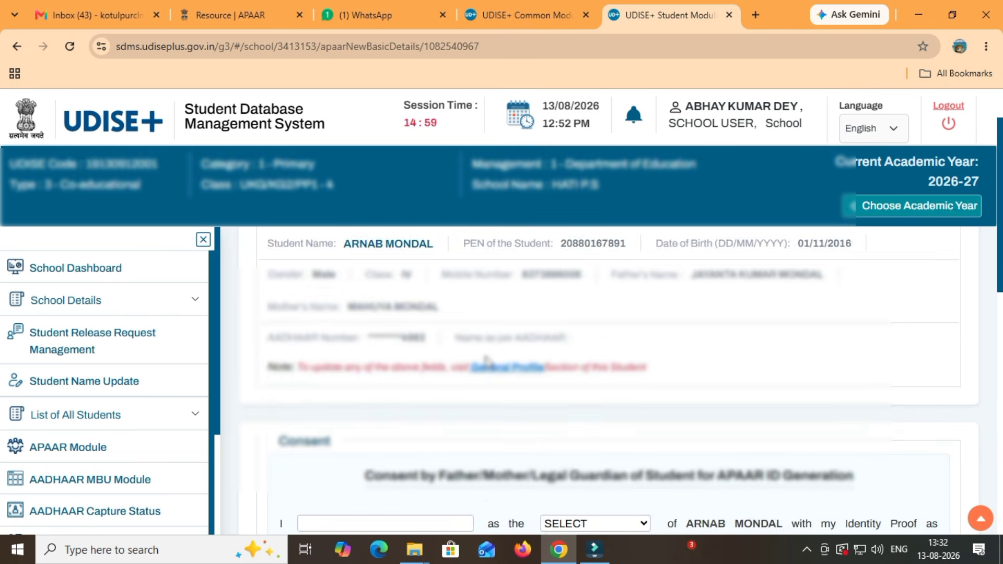
{"action": "scroll", "coordinate": [489, 364], "scroll_direction": "up", "scroll_amount": 1}
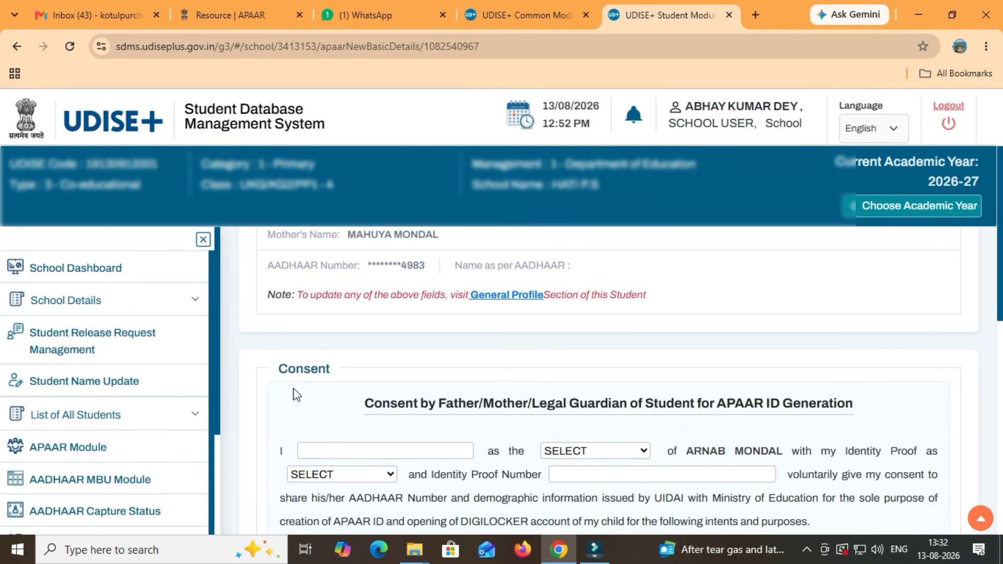
{"action": "scroll", "coordinate": [392, 387], "scroll_direction": "down", "scroll_amount": 1}
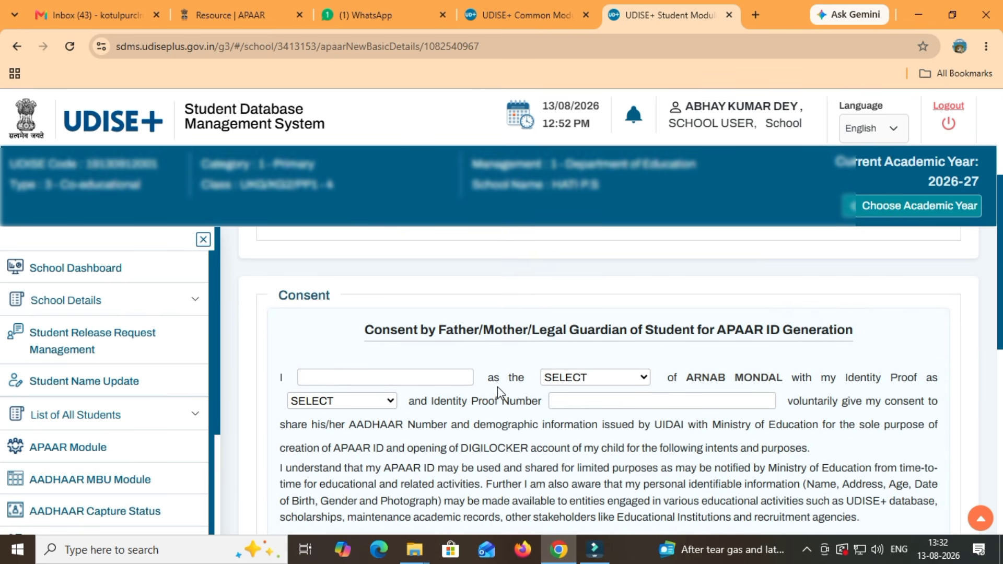
Set the consent giver's relationship to the student to FATHER, leaving the name field empty.
{"action": "left_click", "coordinate": [369, 379]}
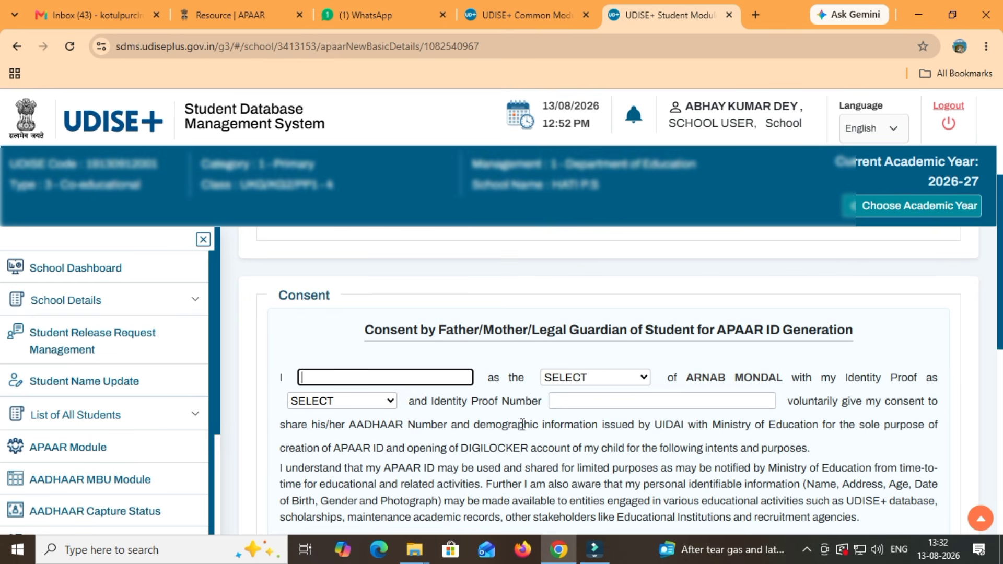
{"action": "left_click", "coordinate": [596, 377]}
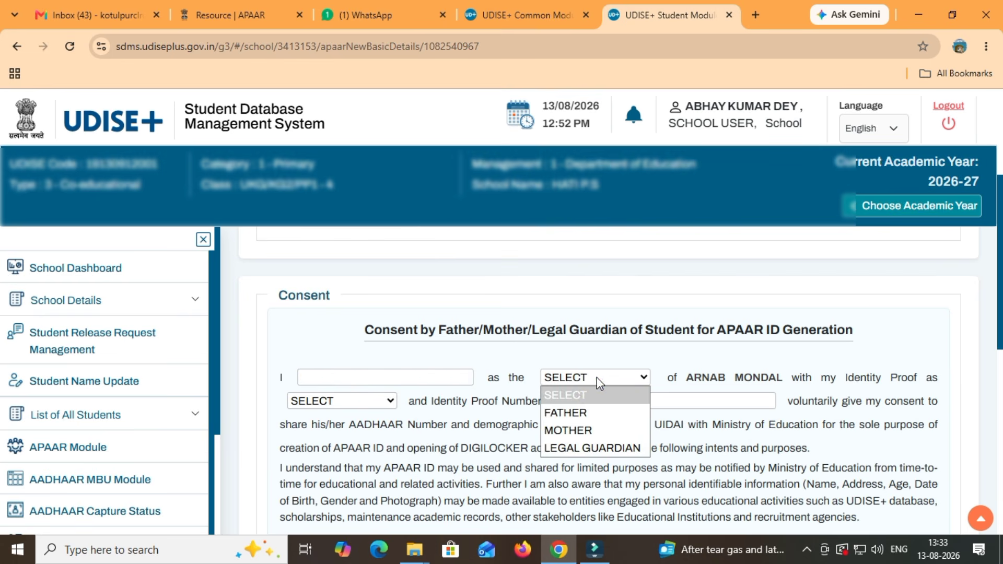
{"action": "left_click", "coordinate": [413, 380]}
{"action": "left_click", "coordinate": [361, 384]}
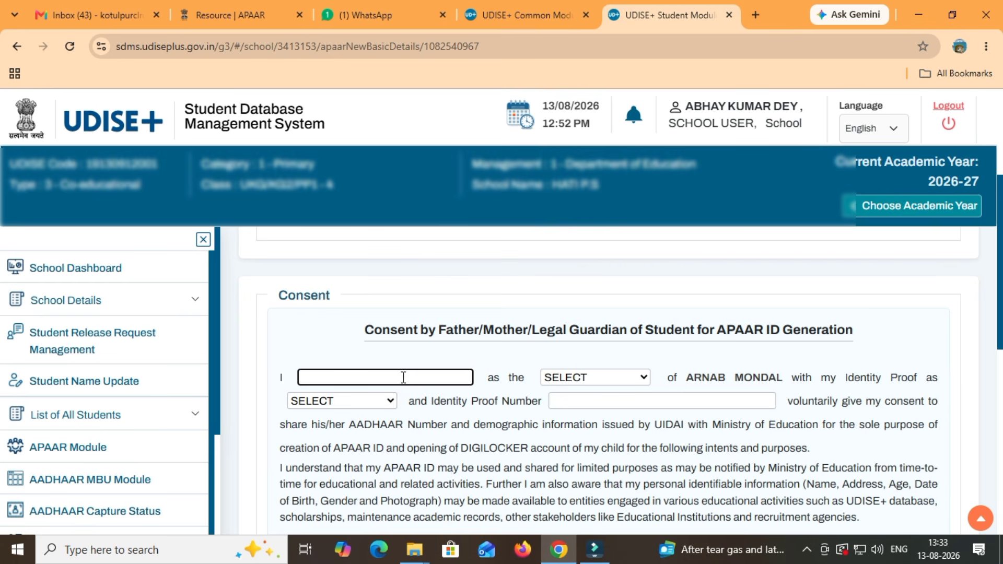
{"action": "left_click", "coordinate": [582, 378]}
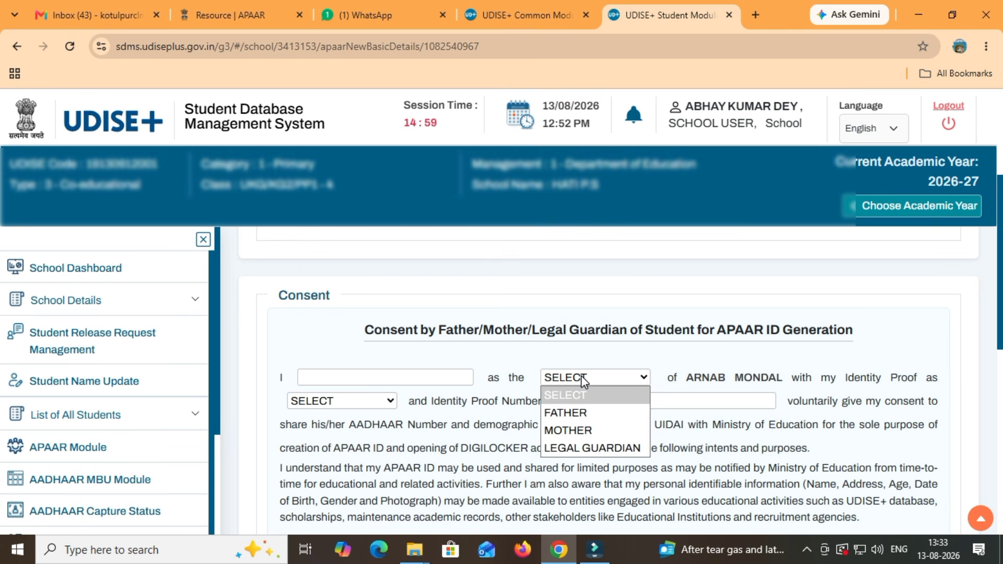
{"action": "left_click", "coordinate": [569, 415]}
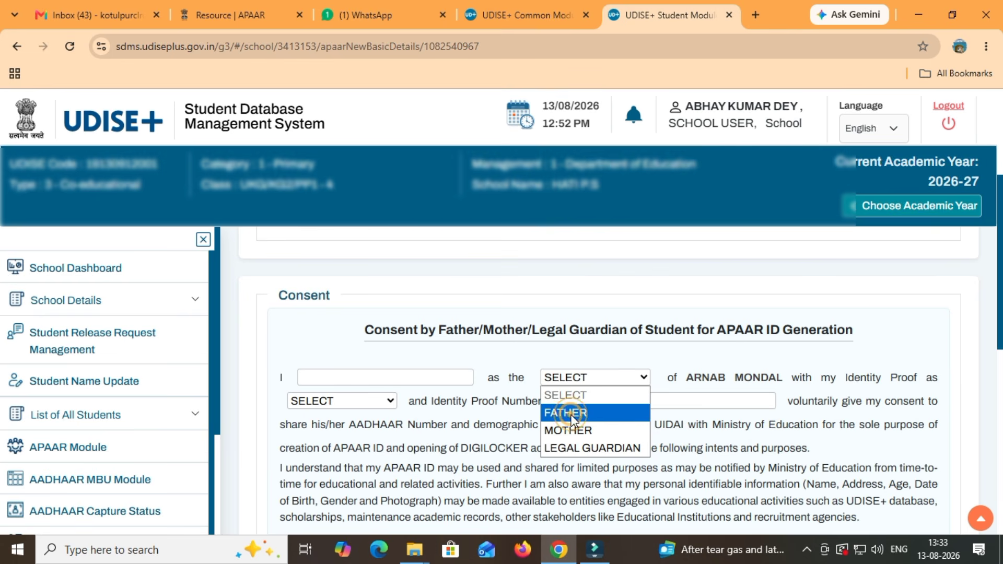
Try MOTHER and LEGAL GUARDIAN as the consent giver's relationship, and return the selection to FATHER.
{"action": "left_click", "coordinate": [428, 378]}
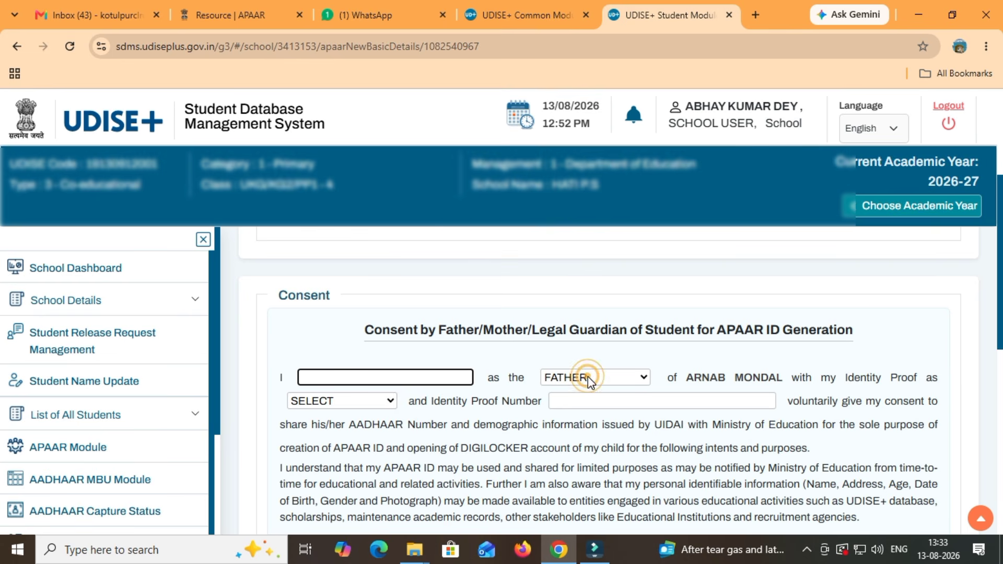
{"action": "left_click", "coordinate": [601, 377]}
{"action": "left_click", "coordinate": [601, 377]}
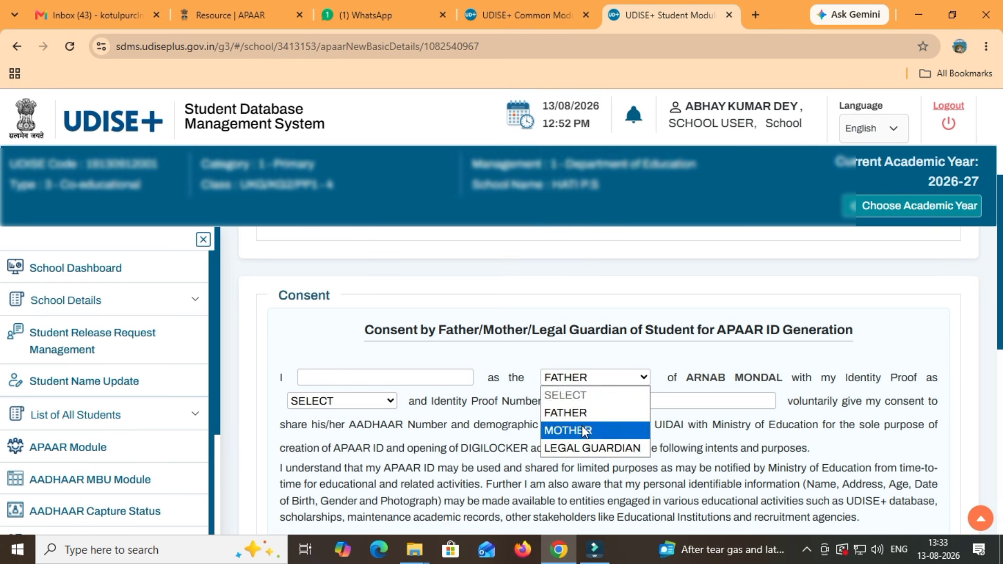
{"action": "left_click", "coordinate": [584, 429]}
{"action": "left_click", "coordinate": [586, 377]}
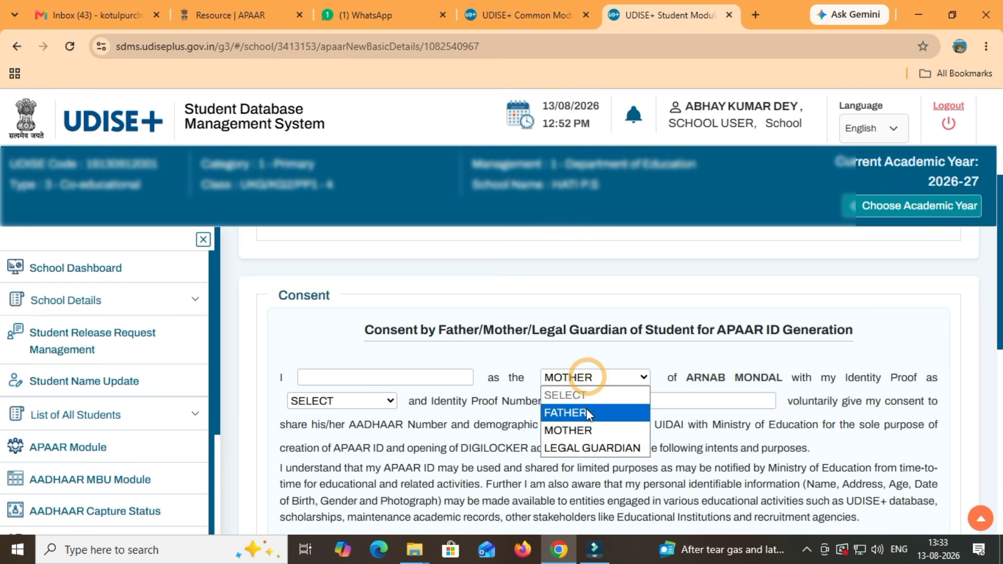
{"action": "left_click", "coordinate": [587, 447]}
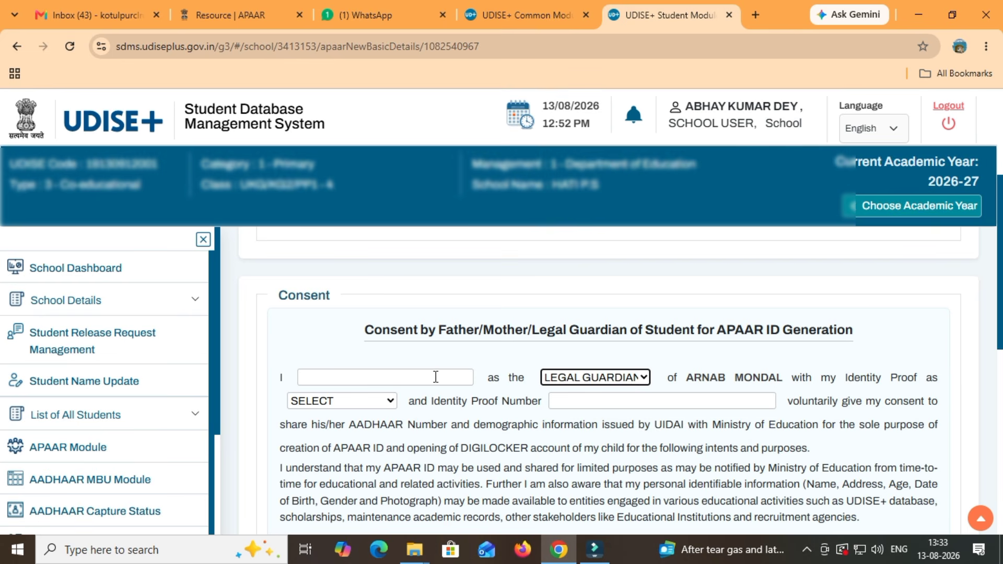
{"action": "left_click", "coordinate": [604, 385]}
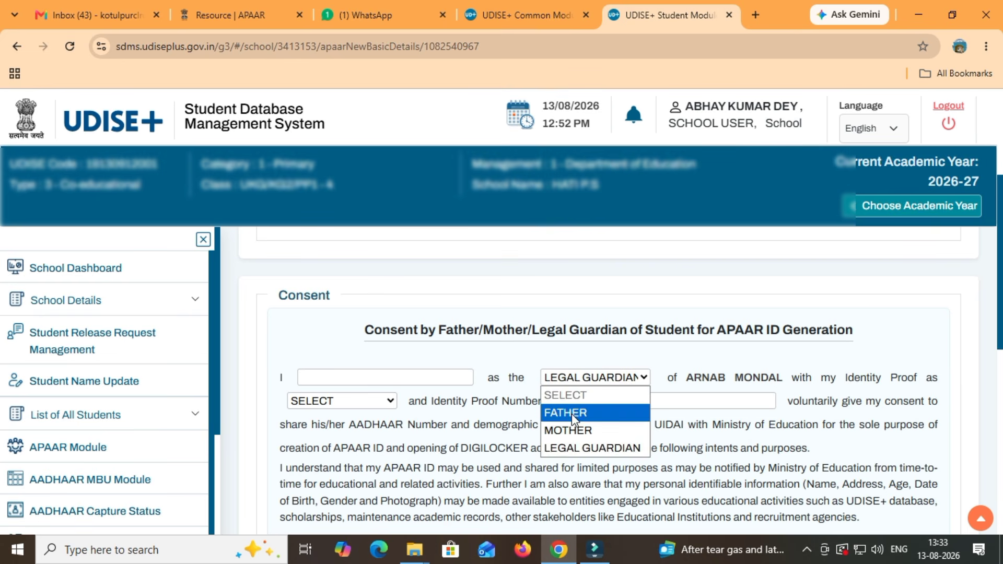
{"action": "left_click", "coordinate": [572, 413]}
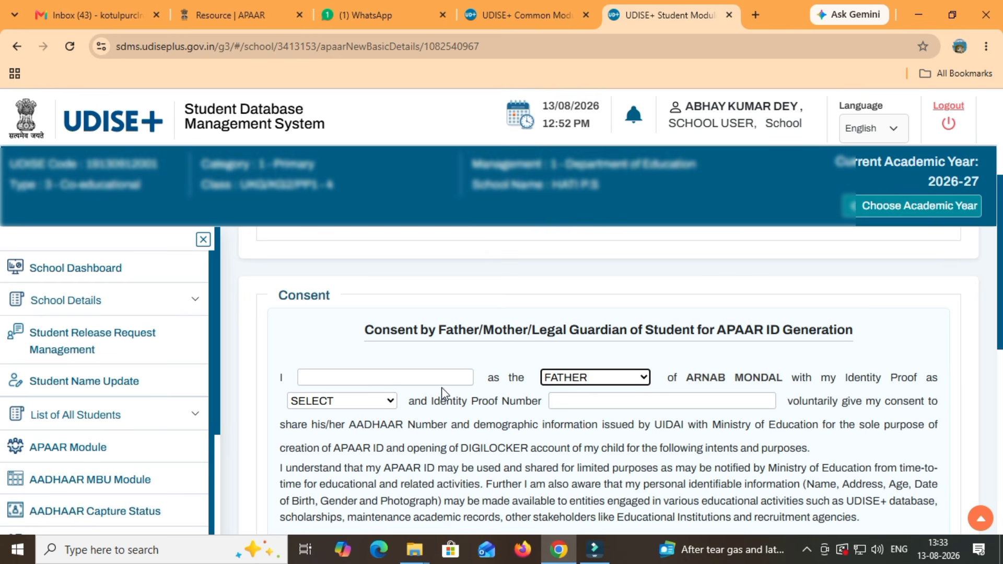
Check the available identity proof types without choosing one, and activate the Identity Proof Number field in the consent statement.
{"action": "left_click", "coordinate": [385, 405]}
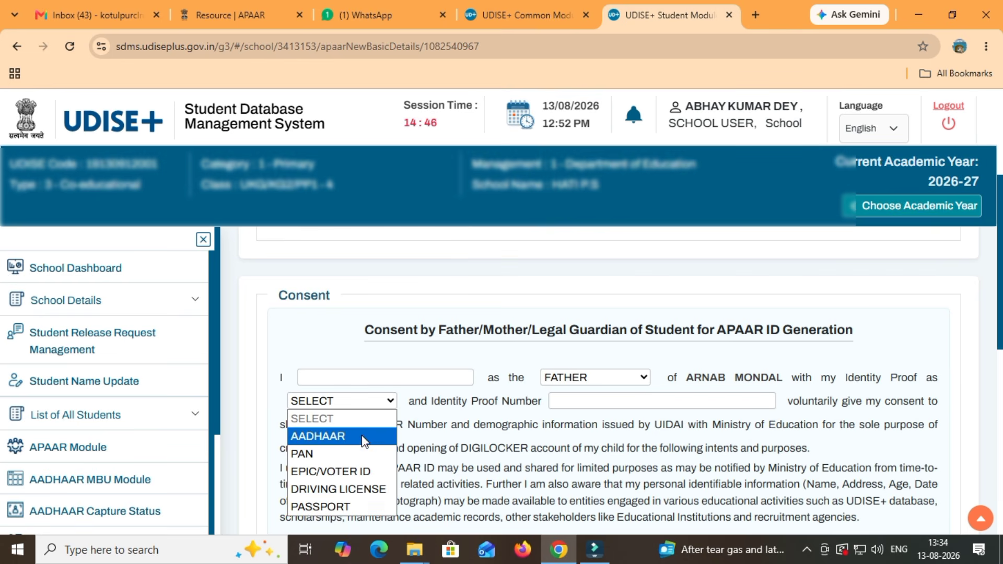
{"action": "left_click", "coordinate": [447, 416]}
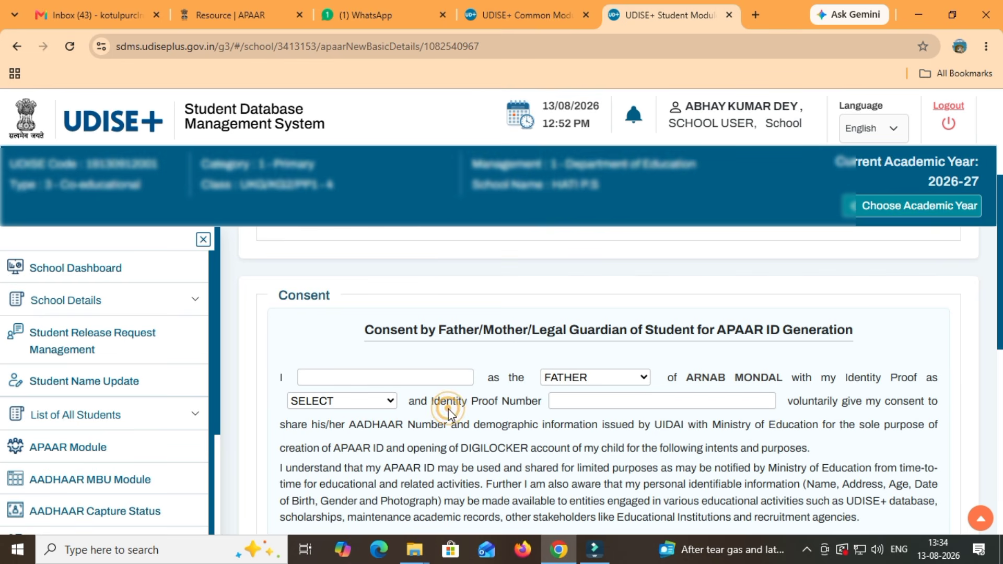
{"action": "left_click", "coordinate": [385, 406]}
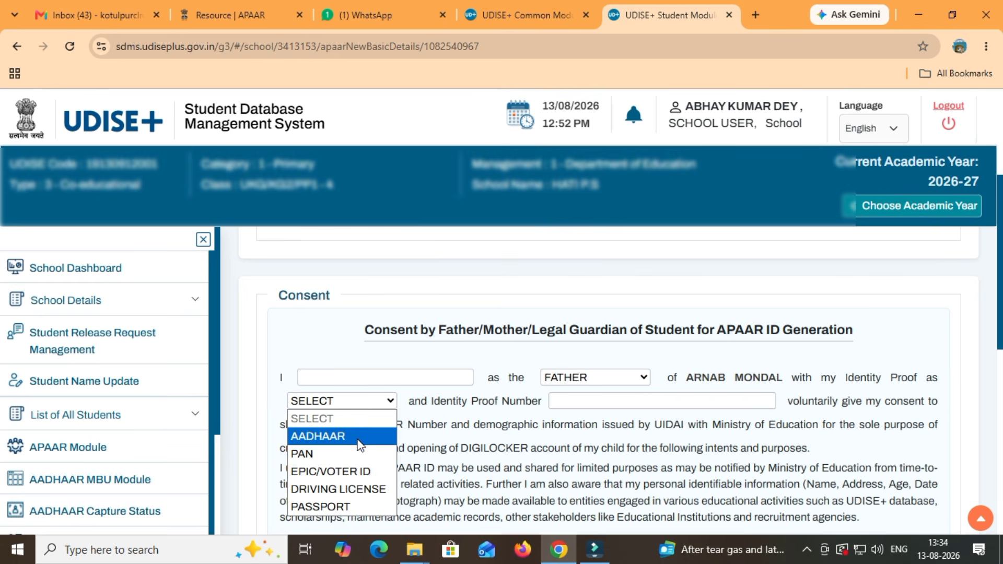
{"action": "left_click", "coordinate": [483, 411]}
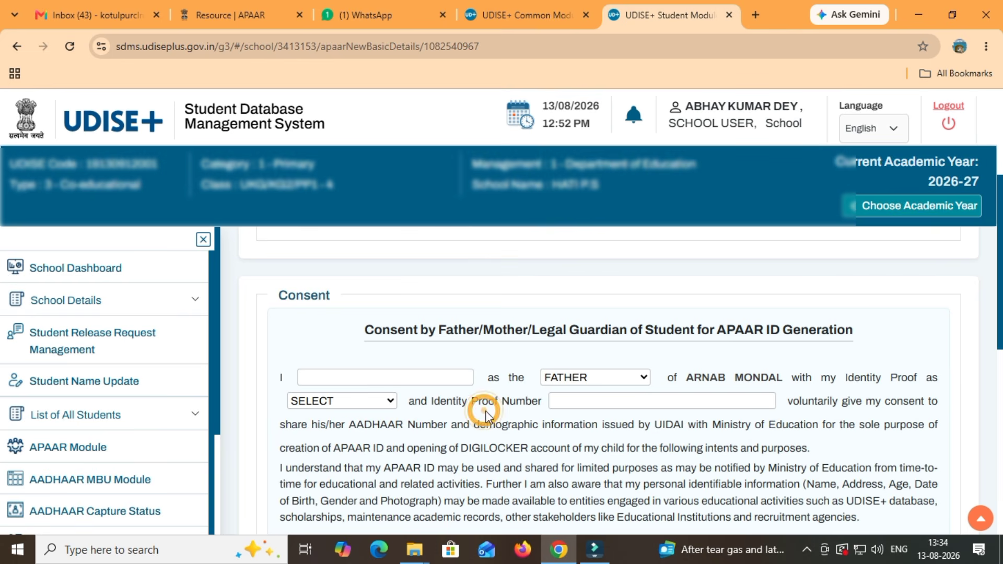
{"action": "left_click", "coordinate": [606, 403]}
{"action": "scroll", "coordinate": [581, 426], "scroll_direction": "down", "scroll_amount": 1}
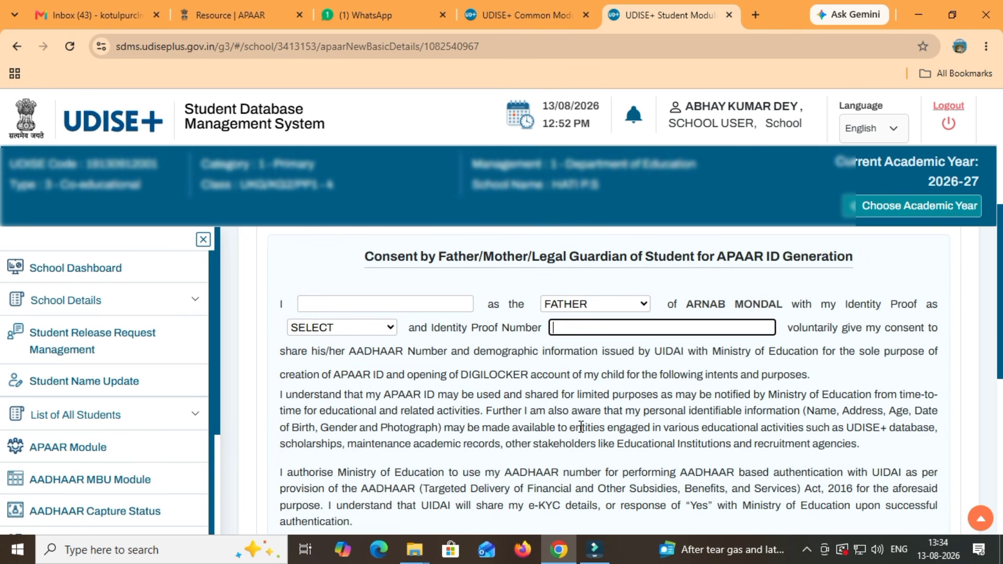
Review the parental consent declaration and activate the Place of Physical Consent field, leaving it empty.
{"action": "scroll", "coordinate": [553, 328], "scroll_direction": "down", "scroll_amount": 1}
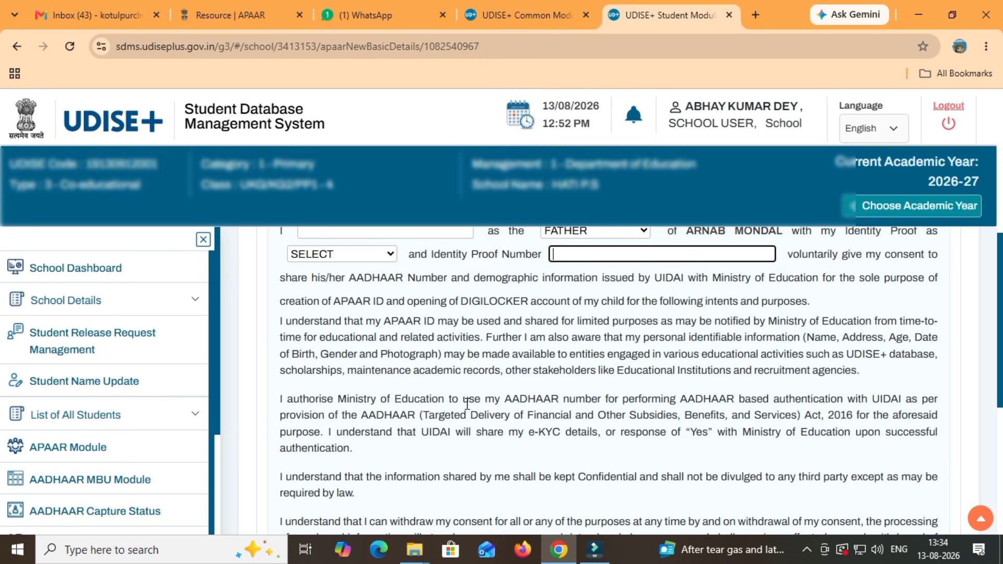
{"action": "scroll", "coordinate": [467, 404], "scroll_direction": "up", "scroll_amount": 4}
{"action": "scroll", "coordinate": [469, 410], "scroll_direction": "down", "scroll_amount": 5}
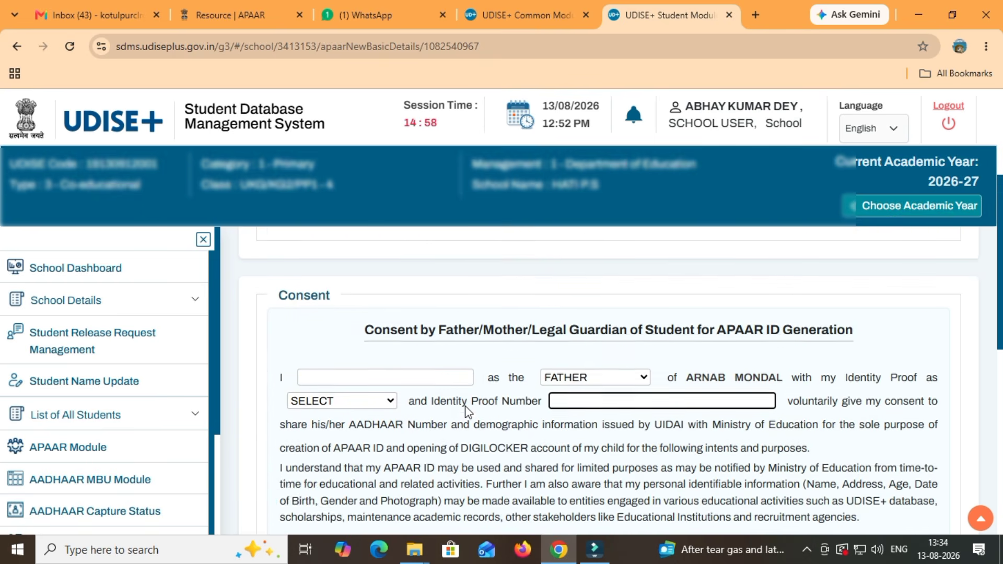
{"action": "scroll", "coordinate": [467, 407], "scroll_direction": "down", "scroll_amount": 1}
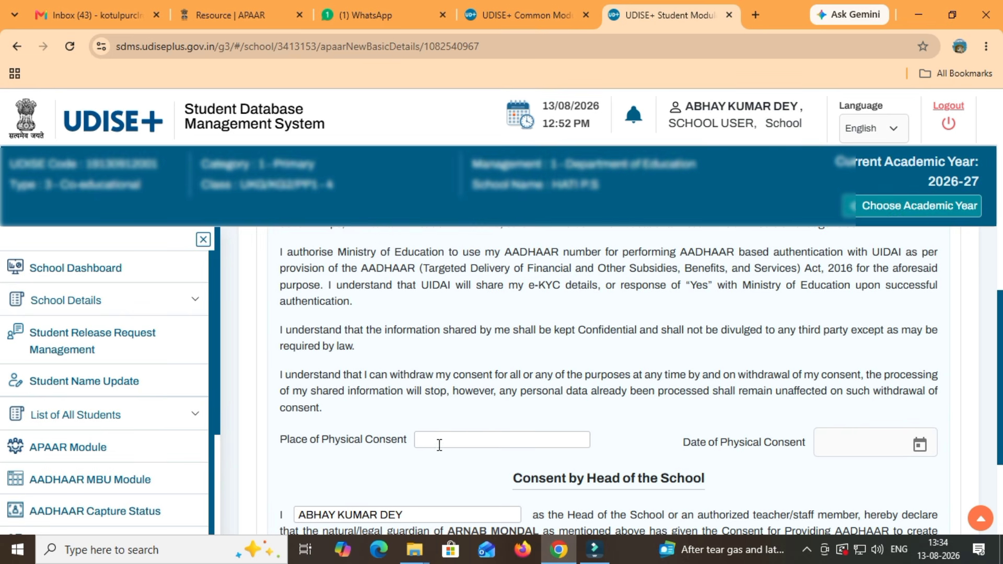
{"action": "left_click", "coordinate": [459, 441]}
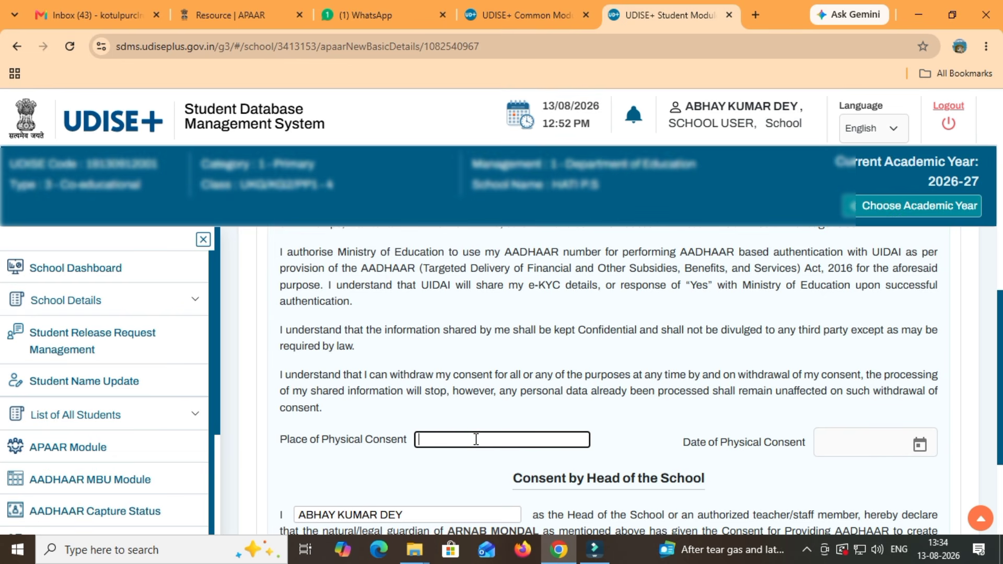
{"action": "scroll", "coordinate": [495, 405], "scroll_direction": "up", "scroll_amount": 1}
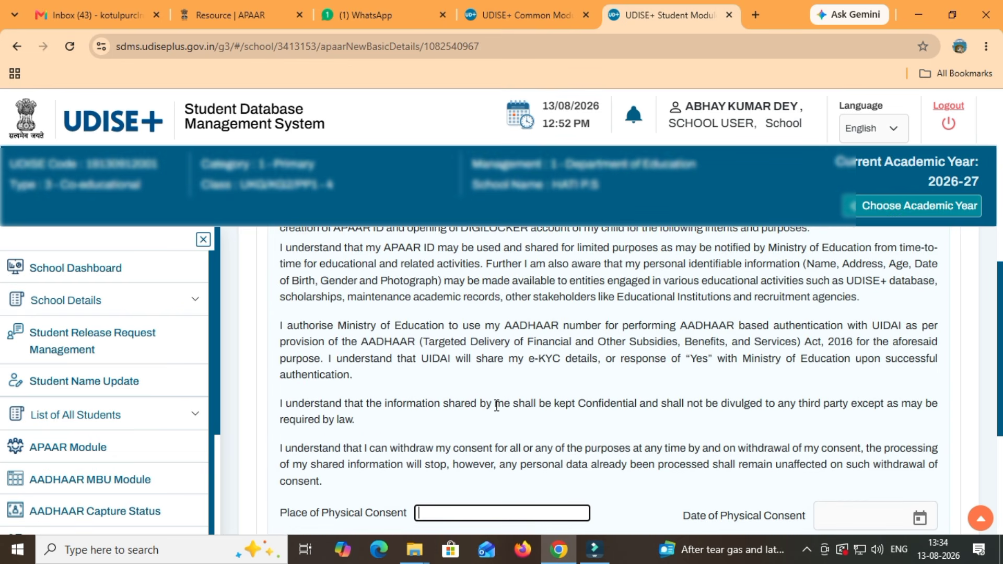
{"action": "scroll", "coordinate": [496, 405], "scroll_direction": "down", "scroll_amount": 1}
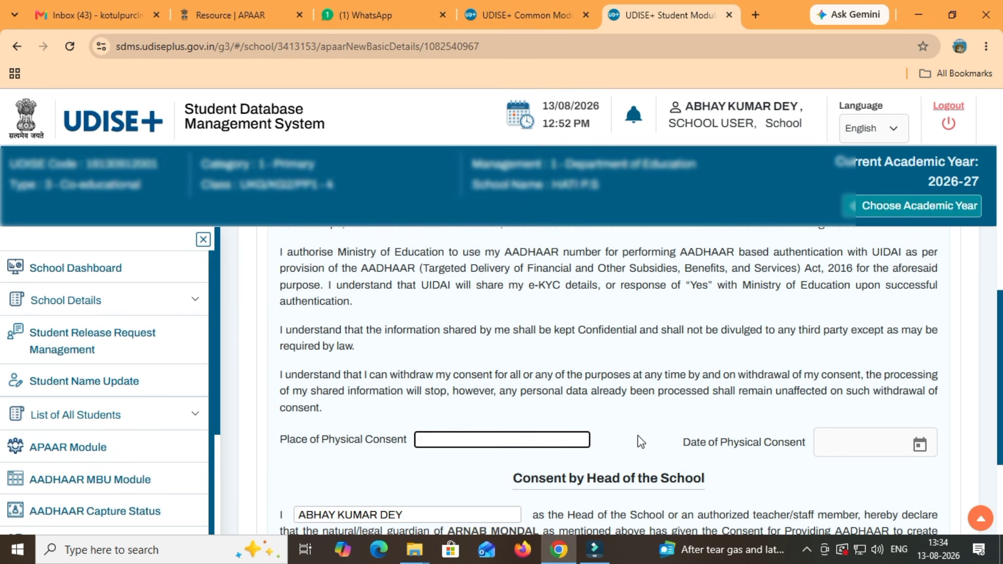
Check the consent giver's name field, relationship options and identity proof types without changing them, and activate the Identity Proof Number field.
{"action": "scroll", "coordinate": [632, 433], "scroll_direction": "up", "scroll_amount": 4}
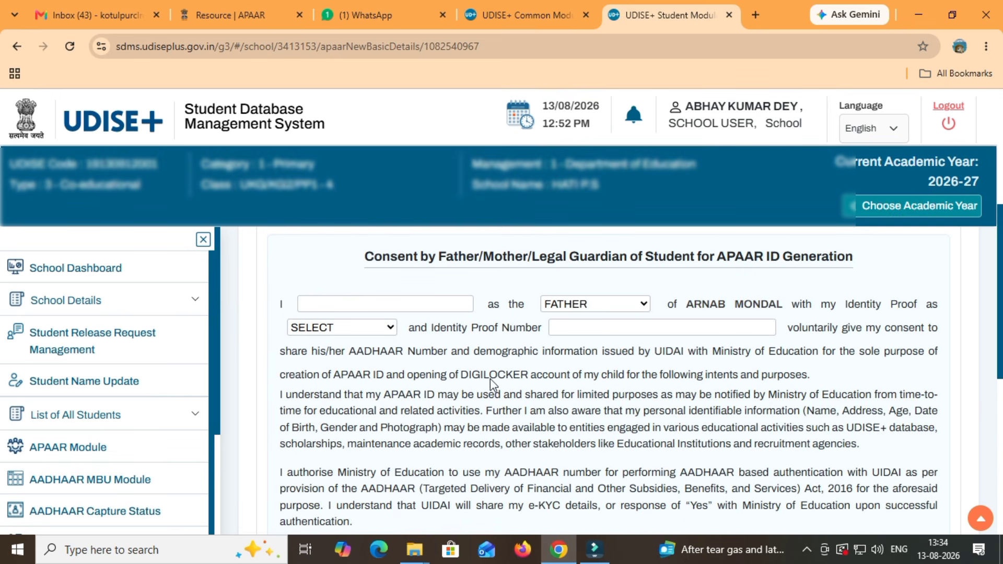
{"action": "left_click", "coordinate": [383, 304]}
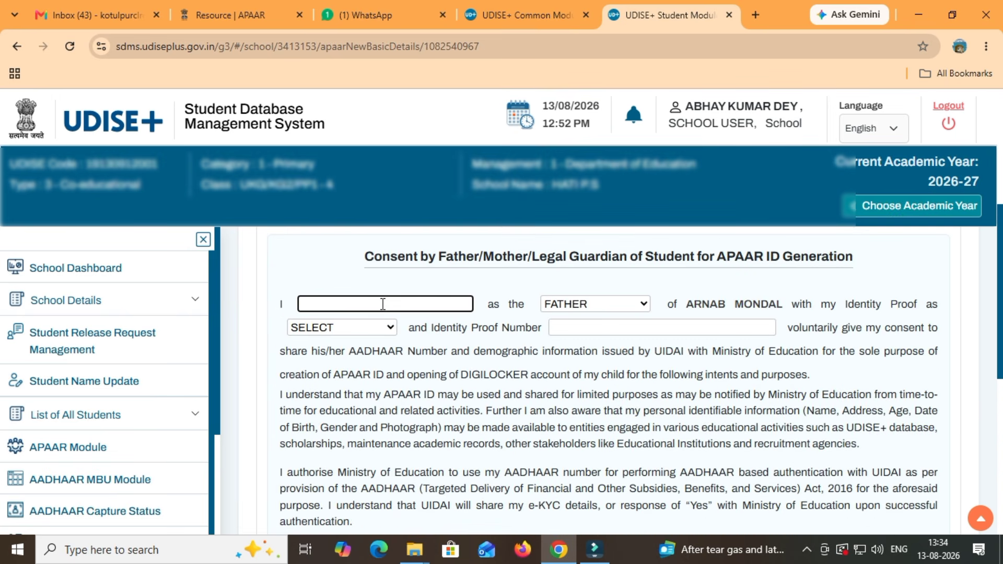
{"action": "left_click", "coordinate": [616, 304]}
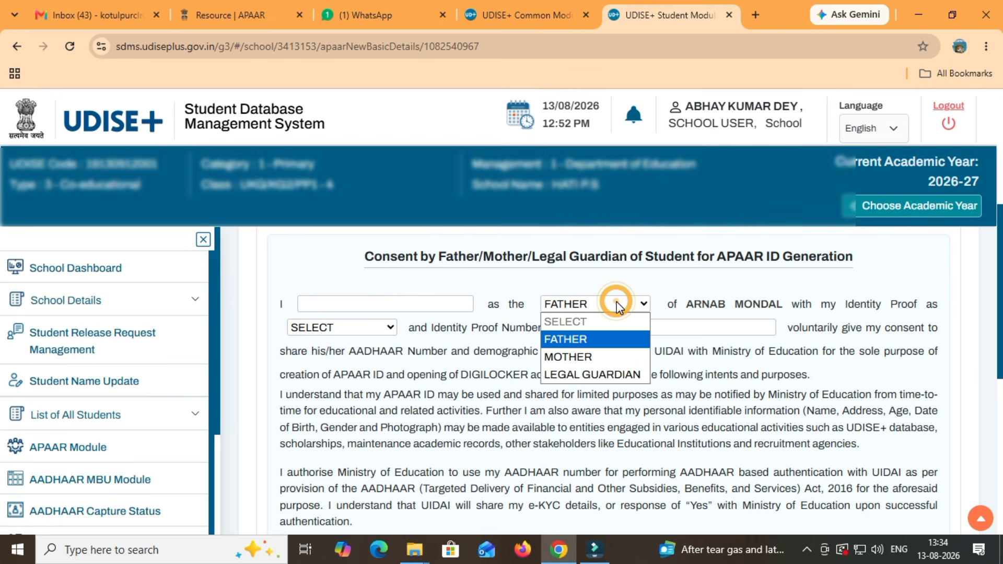
{"action": "left_click", "coordinate": [355, 405]}
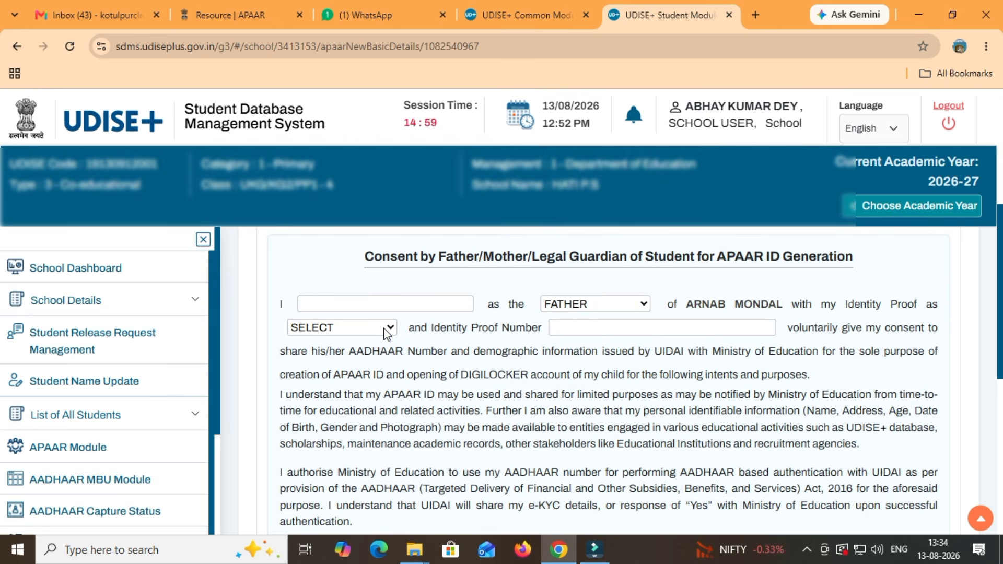
{"action": "left_click", "coordinate": [384, 328]}
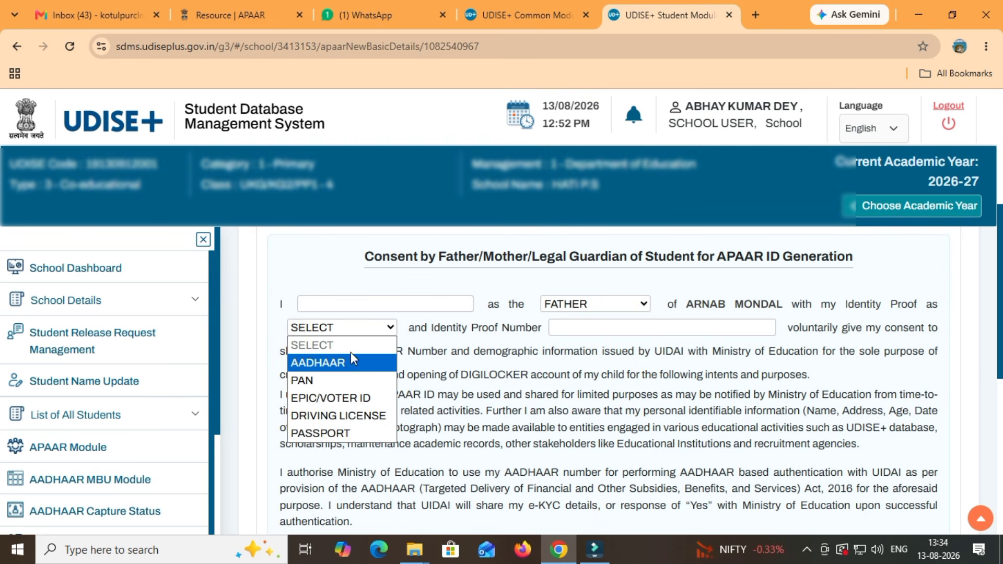
{"action": "left_click", "coordinate": [579, 328]}
Examine the place and date of physical consent fields and the Consent by Head of the School declaration through to the form's end.
{"action": "scroll", "coordinate": [585, 366], "scroll_direction": "down", "scroll_amount": 1}
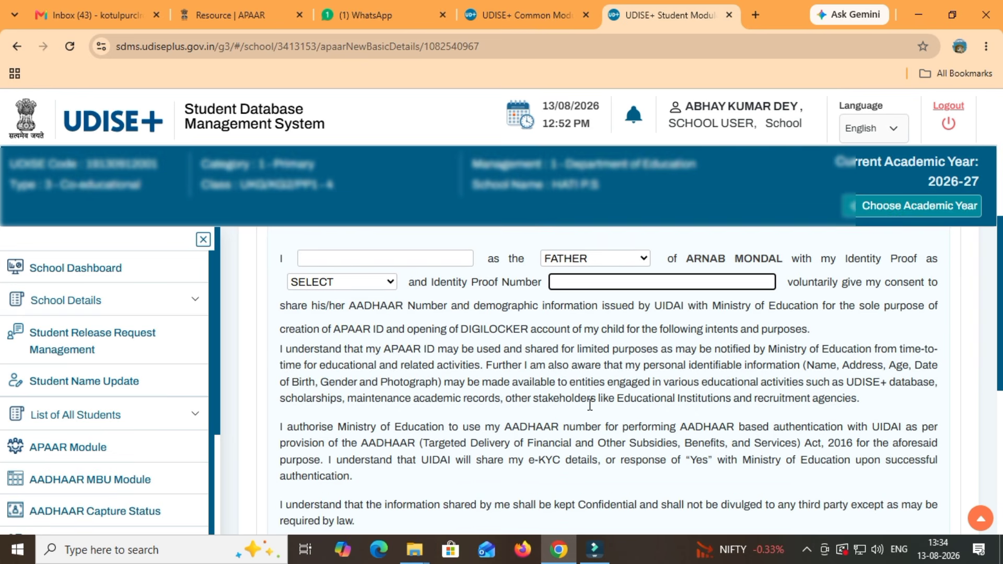
{"action": "scroll", "coordinate": [588, 402], "scroll_direction": "down", "scroll_amount": 7}
{"action": "scroll", "coordinate": [527, 376], "scroll_direction": "up", "scroll_amount": 2}
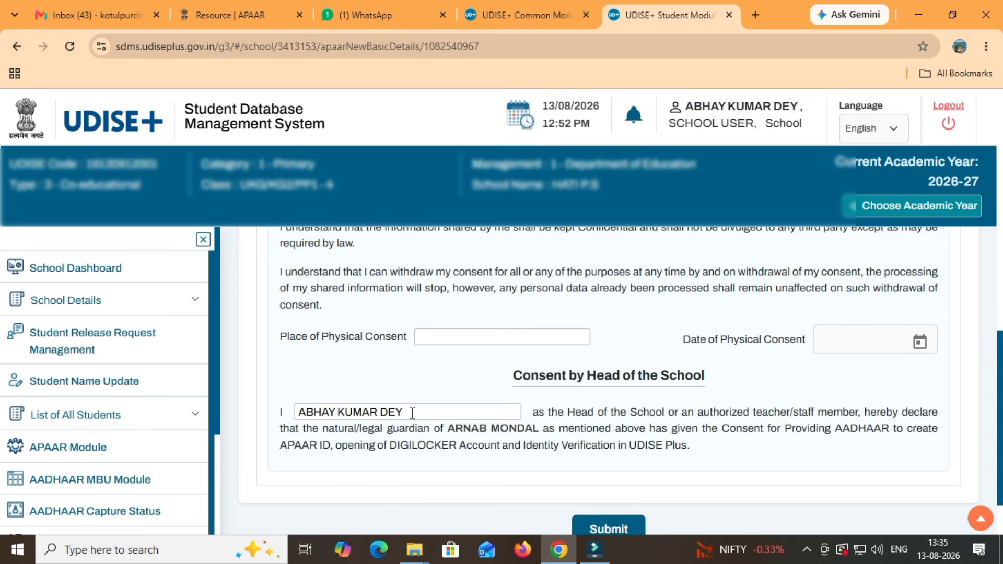
{"action": "scroll", "coordinate": [580, 411], "scroll_direction": "down", "scroll_amount": 2}
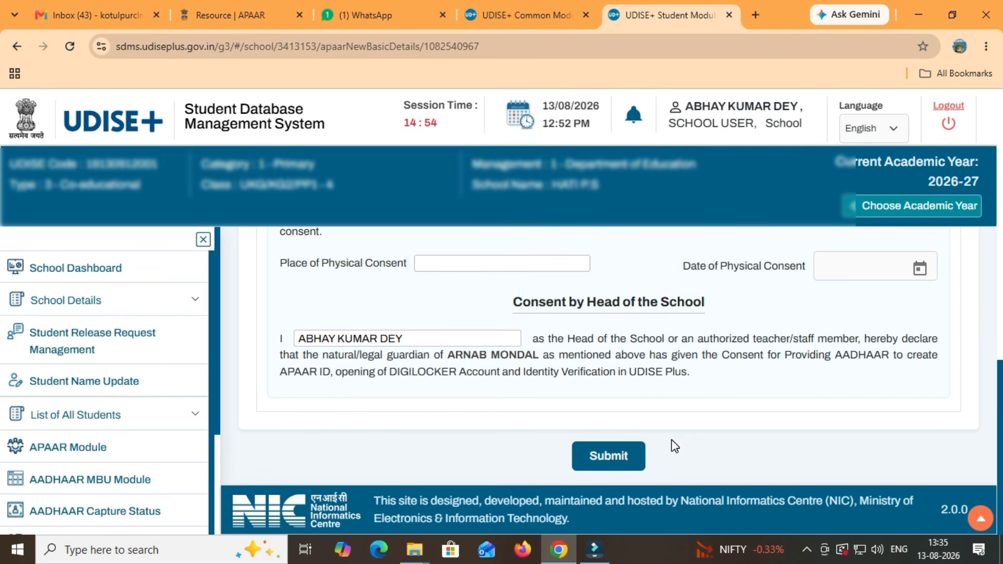
Recheck the student's basic details and the parental consent statement, leaving the identity proof type unselected.
{"action": "scroll", "coordinate": [666, 408], "scroll_direction": "up", "scroll_amount": 8}
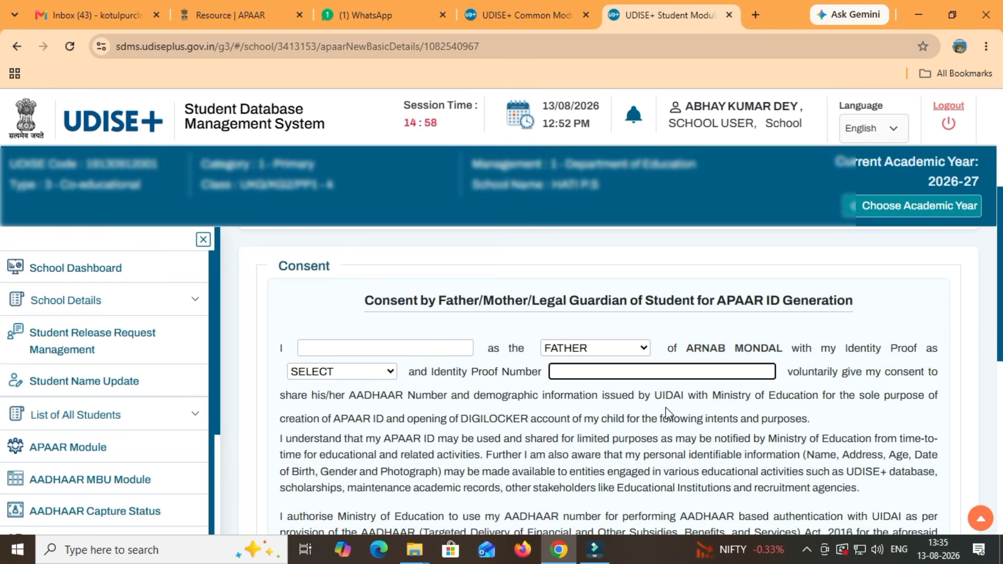
{"action": "scroll", "coordinate": [666, 407], "scroll_direction": "up", "scroll_amount": 3}
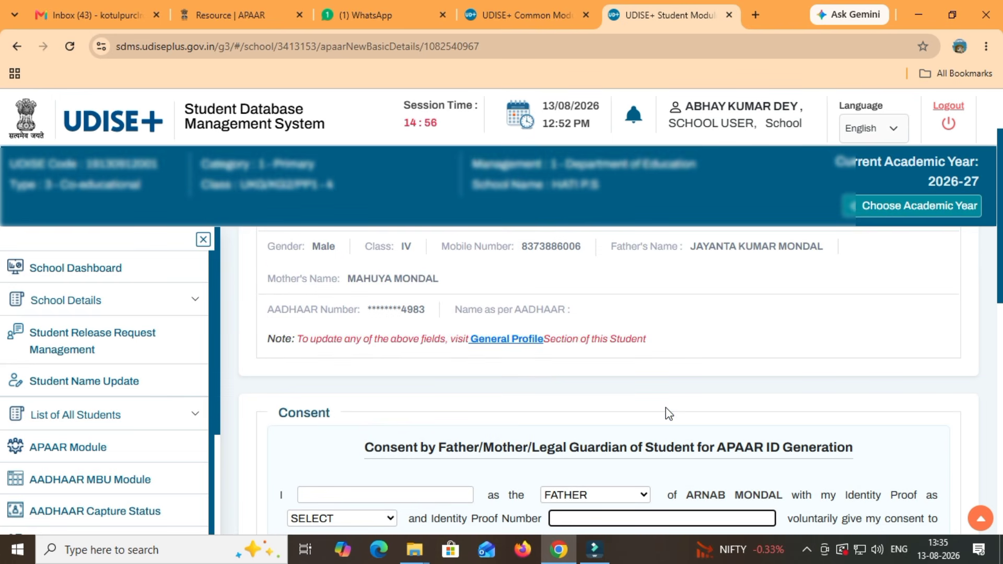
{"action": "scroll", "coordinate": [666, 408], "scroll_direction": "down", "scroll_amount": 2}
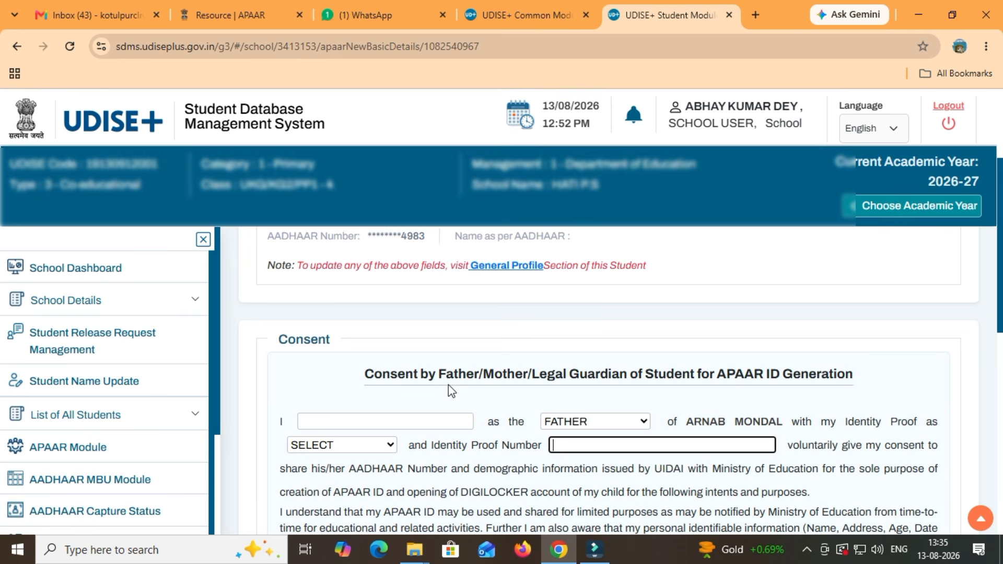
{"action": "scroll", "coordinate": [510, 402], "scroll_direction": "down", "scroll_amount": 1}
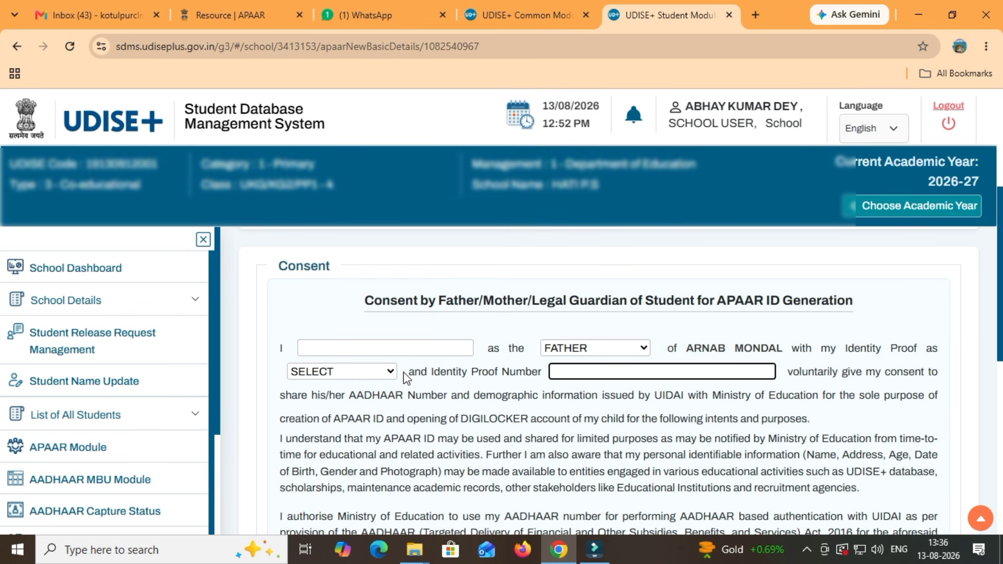
{"action": "left_click", "coordinate": [387, 373]}
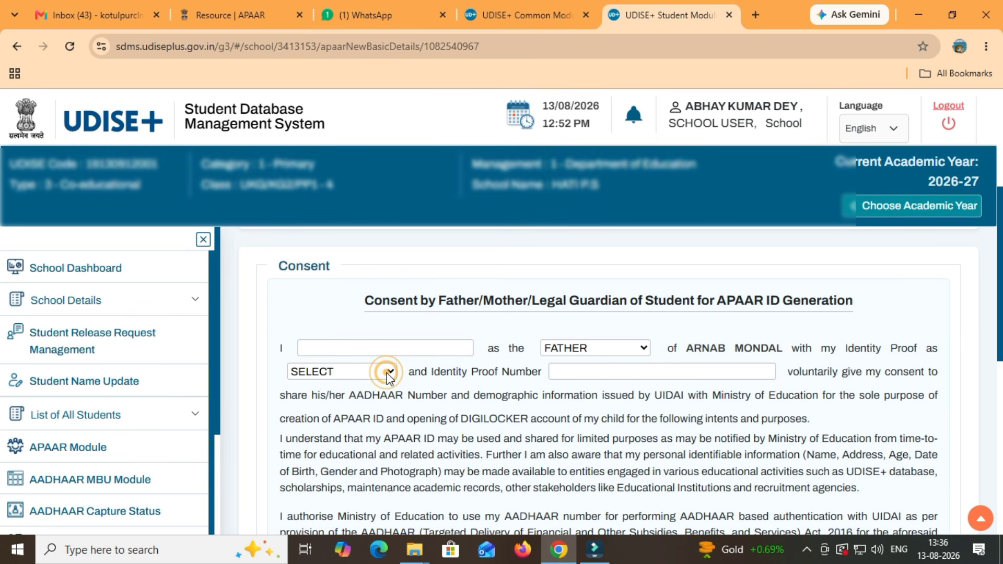
{"action": "left_click", "coordinate": [442, 375]}
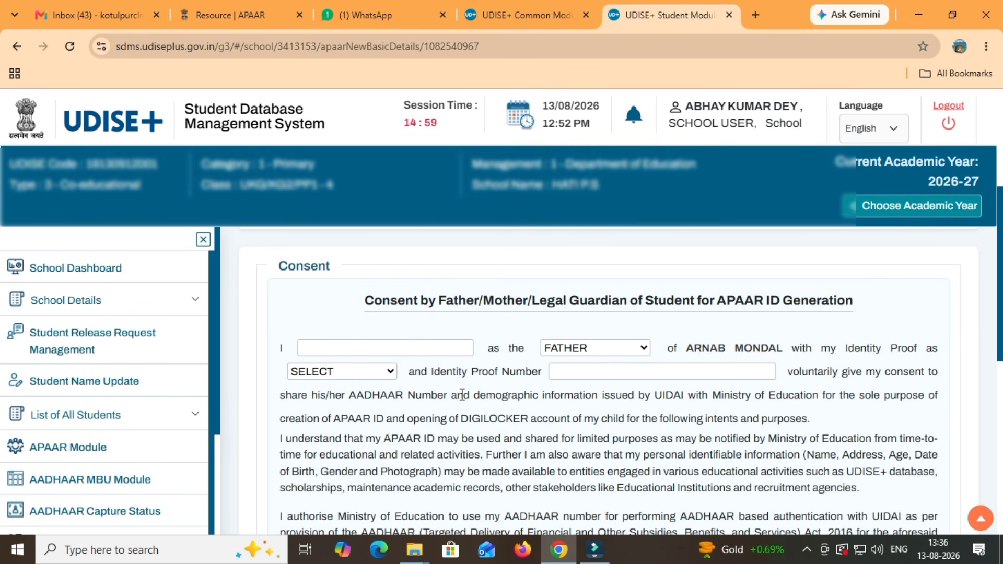
{"action": "scroll", "coordinate": [462, 394], "scroll_direction": "down", "scroll_amount": 5}
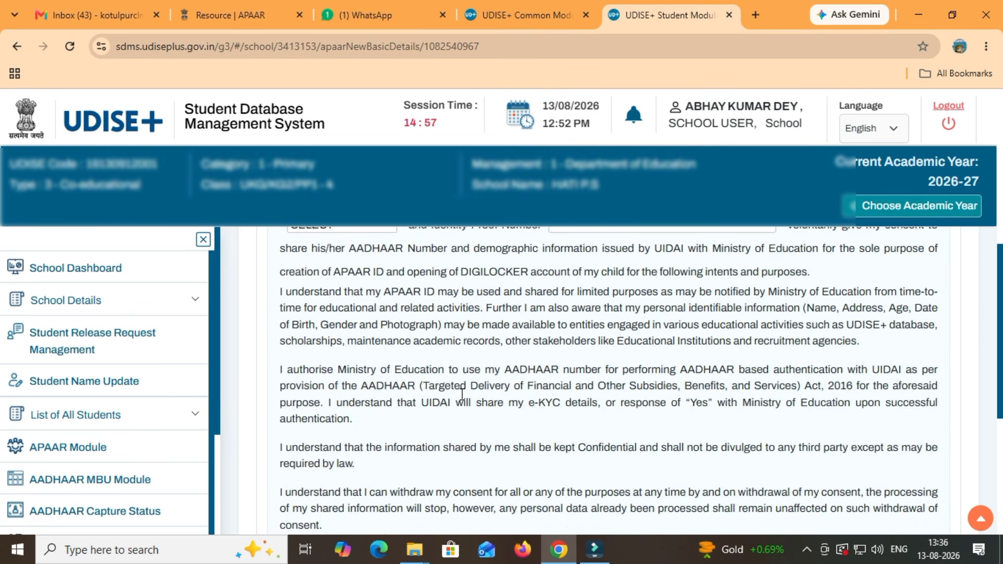
{"action": "scroll", "coordinate": [462, 400], "scroll_direction": "up", "scroll_amount": 5}
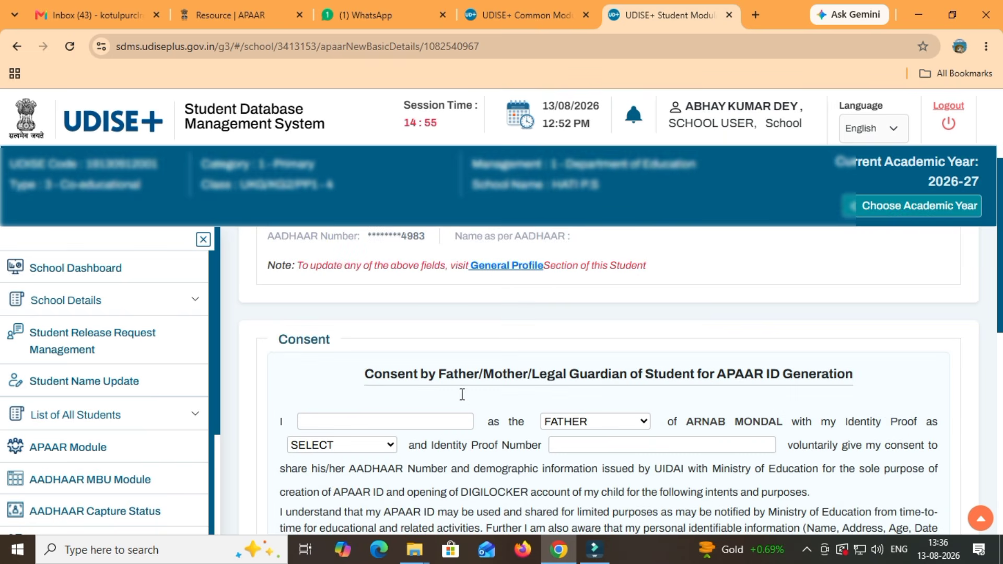